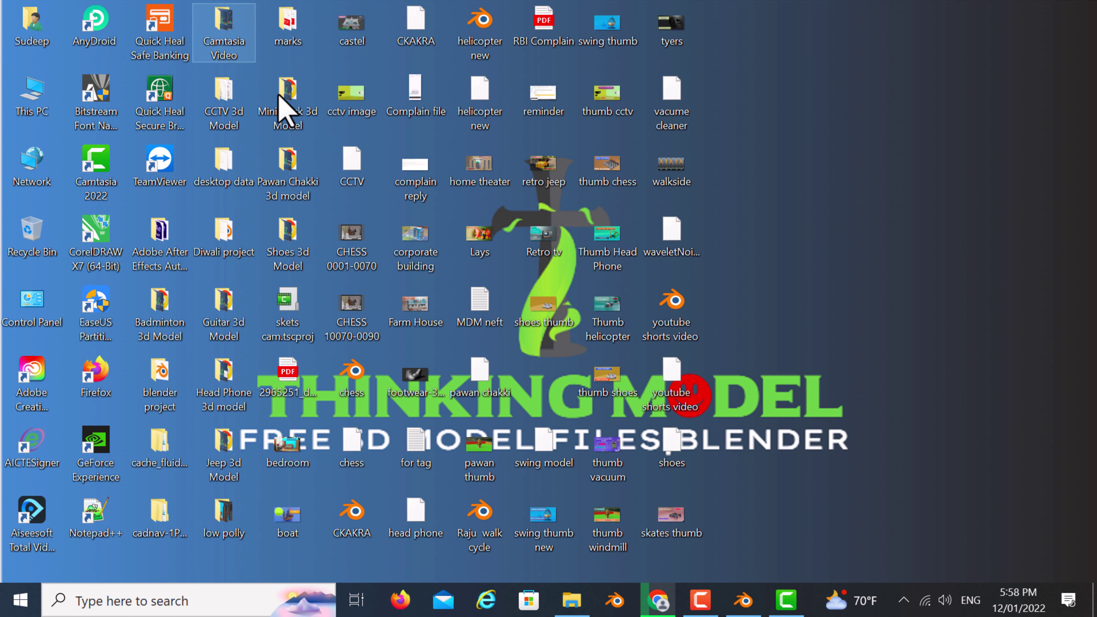
Step: Re-sort the desktop icons three times using the desktop's Sort by options
{"action": "right_click", "coordinate": [816, 258]}
{"action": "mouse_move", "coordinate": [861, 288]}
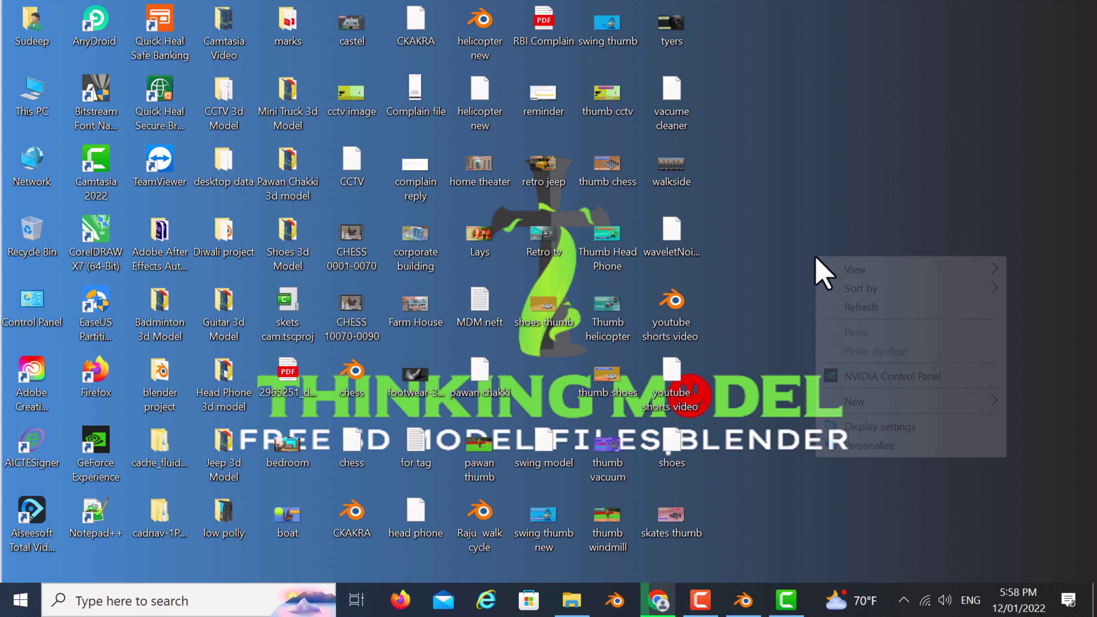
{"action": "left_click", "coordinate": [734, 402]}
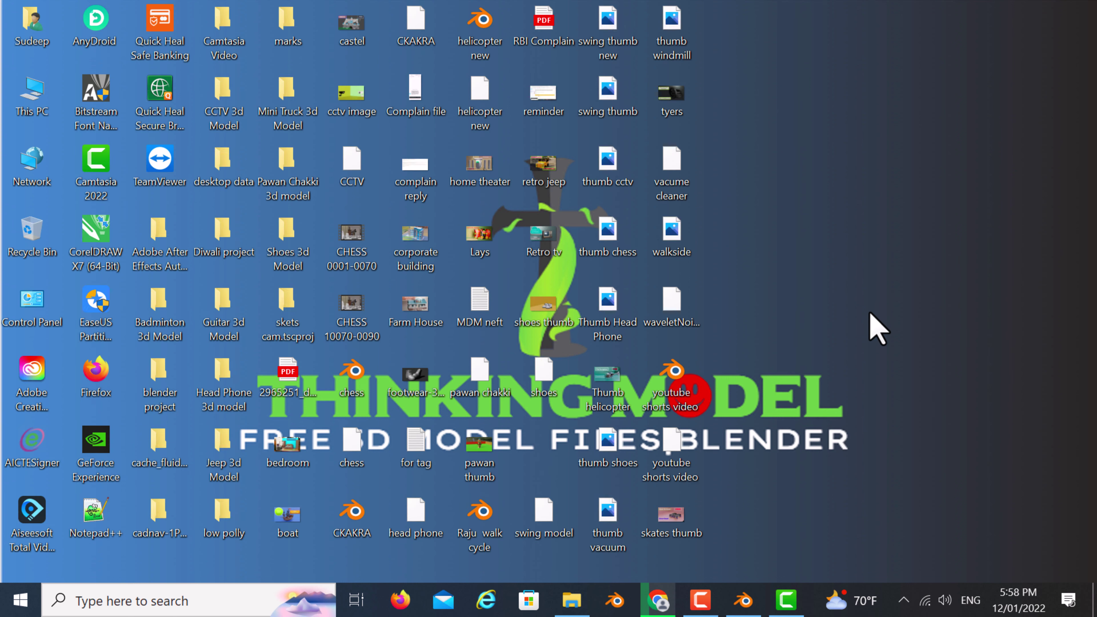
{"action": "right_click", "coordinate": [838, 269]}
{"action": "left_click", "coordinate": [874, 321]}
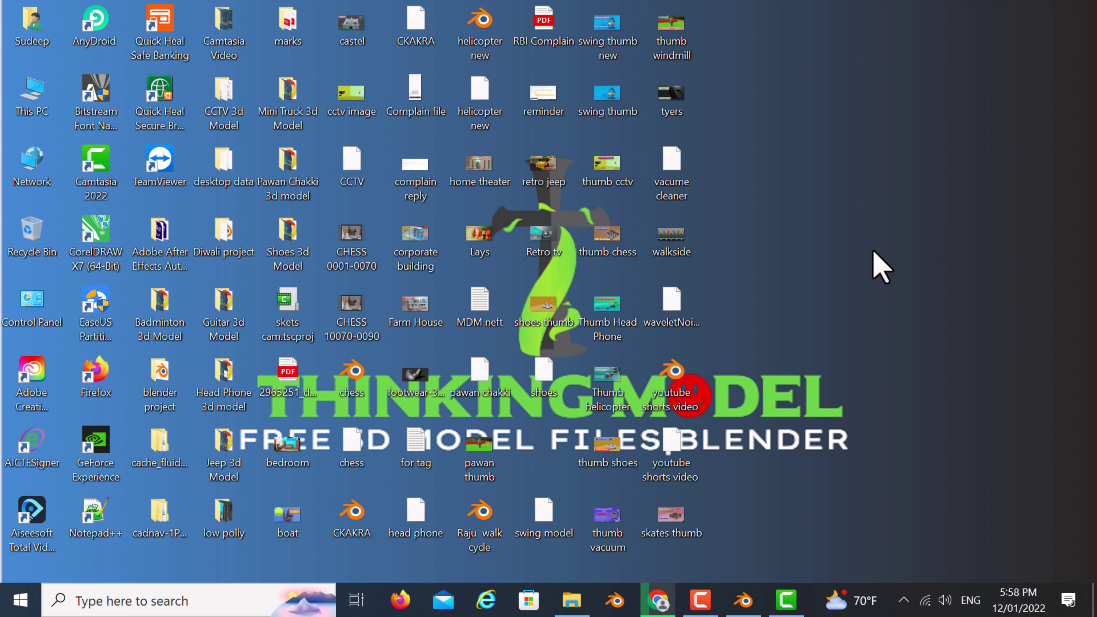
{"action": "right_click", "coordinate": [874, 265]}
{"action": "left_click", "coordinate": [891, 319]}
Step: Bring the truck.blend Blender window forward and orbit and zoom the wireframe truck to a side view
{"action": "left_click", "coordinate": [744, 600]}
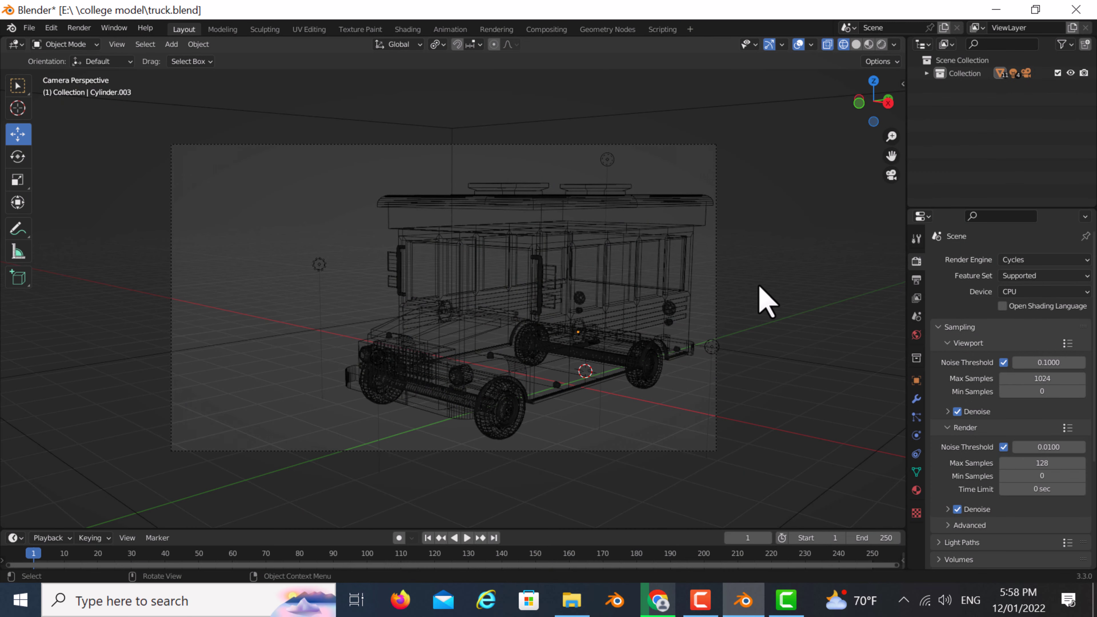
{"action": "mouse_move", "coordinate": [767, 303]}
{"action": "middle_mouse_down"}
{"action": "mouse_move", "coordinate": [725, 299]}
{"action": "mouse_move", "coordinate": [720, 337]}
{"action": "mouse_move", "coordinate": [656, 367]}
{"action": "mouse_move", "coordinate": [717, 375]}
{"action": "mouse_move", "coordinate": [646, 365]}
{"action": "mouse_move", "coordinate": [655, 373]}
{"action": "middle_mouse_up"}
{"action": "scroll", "coordinate": [721, 337], "scroll_direction": "down", "scroll_amount": 3}
{"action": "scroll", "coordinate": [655, 374], "scroll_direction": "up", "scroll_amount": 1}
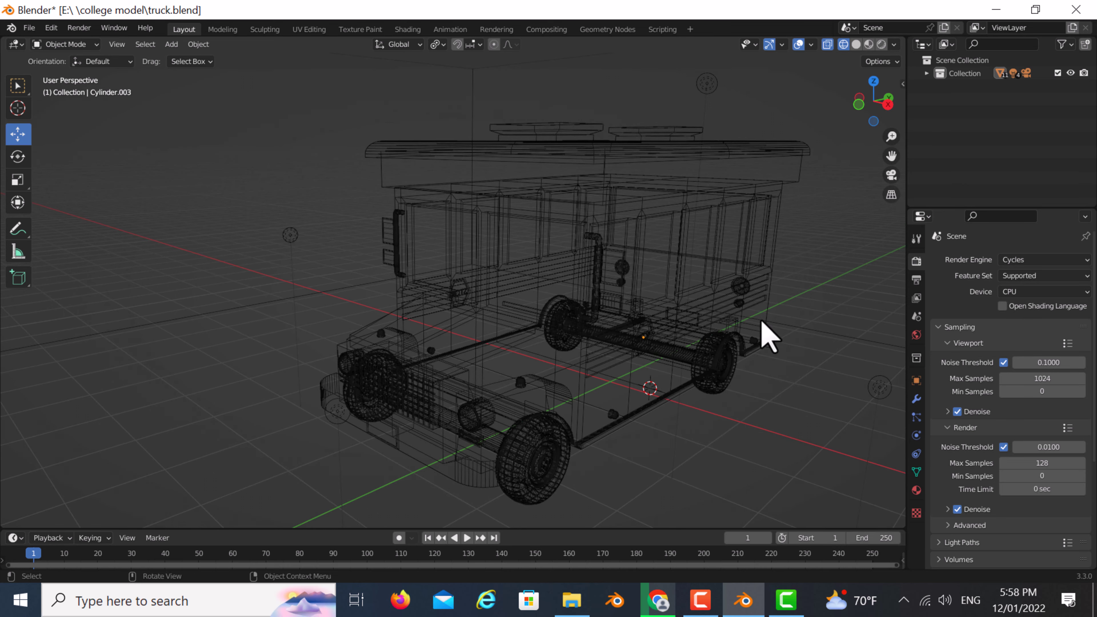
Step: Switch the viewport to Solid shading and orbit around the truck toward its front
{"action": "left_click", "coordinate": [856, 45]}
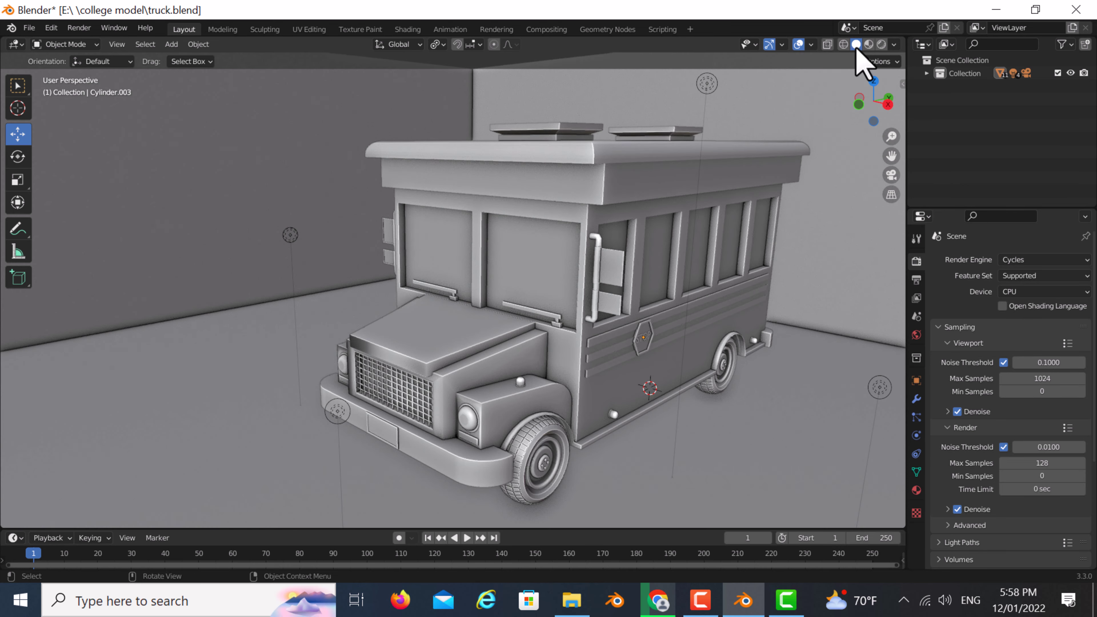
{"action": "scroll", "coordinate": [726, 242], "scroll_direction": "down", "scroll_amount": 3}
{"action": "mouse_move", "coordinate": [715, 240]}
{"action": "middle_mouse_down"}
{"action": "mouse_move", "coordinate": [735, 245]}
{"action": "mouse_move", "coordinate": [642, 319]}
{"action": "mouse_move", "coordinate": [676, 312]}
{"action": "mouse_move", "coordinate": [649, 303]}
{"action": "middle_mouse_up"}
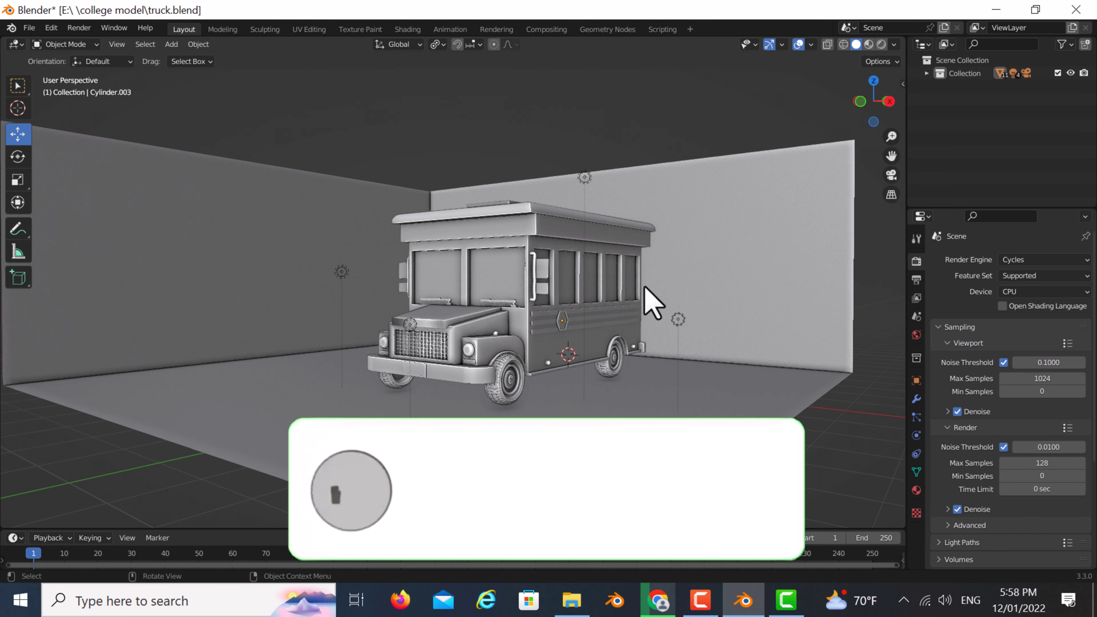
{"action": "scroll", "coordinate": [676, 319], "scroll_direction": "up", "scroll_amount": 2}
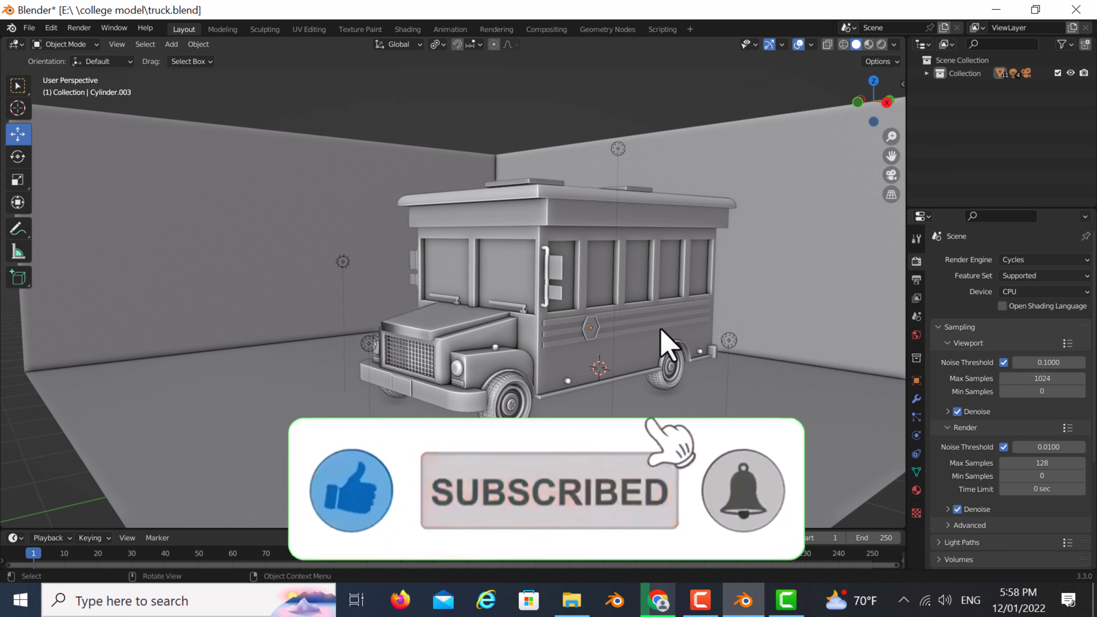
{"action": "mouse_move", "coordinate": [661, 327]}
{"action": "middle_mouse_down"}
{"action": "mouse_move", "coordinate": [620, 343]}
{"action": "mouse_move", "coordinate": [677, 363]}
{"action": "mouse_move", "coordinate": [642, 359]}
{"action": "mouse_move", "coordinate": [703, 362]}
{"action": "mouse_move", "coordinate": [664, 351]}
{"action": "mouse_move", "coordinate": [632, 387]}
{"action": "mouse_move", "coordinate": [697, 377]}
{"action": "mouse_move", "coordinate": [657, 392]}
{"action": "mouse_move", "coordinate": [688, 392]}
{"action": "mouse_move", "coordinate": [641, 389]}
{"action": "middle_mouse_up"}
{"action": "scroll", "coordinate": [667, 370], "scroll_direction": "down", "scroll_amount": 5}
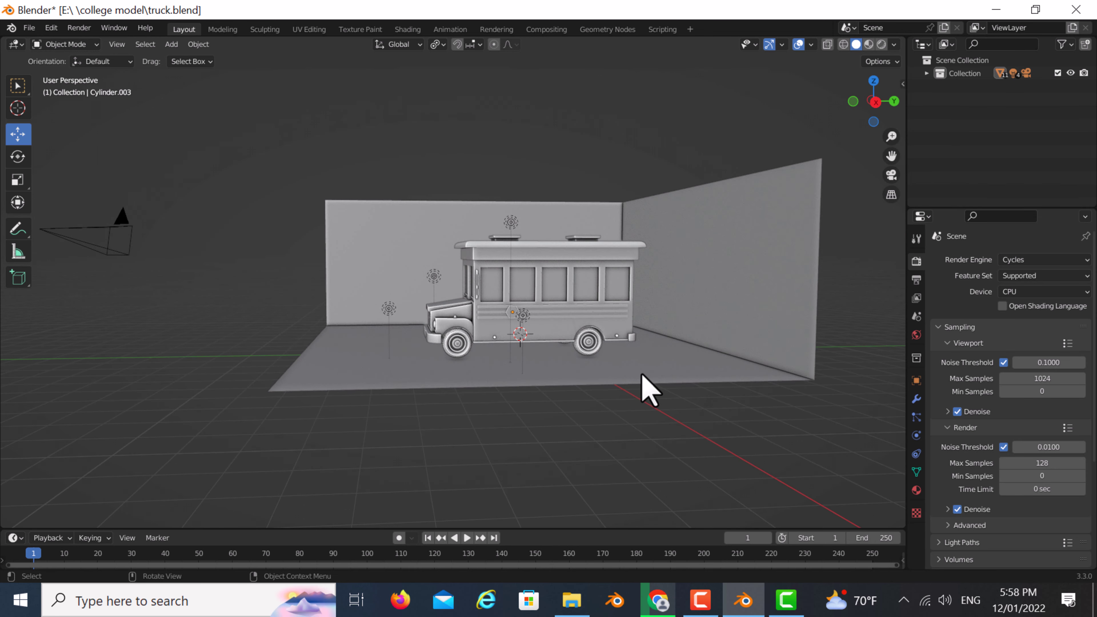
Step: Select the floor-and-wall backdrop Plane and zoom to a close front view of the truck
{"action": "left_click", "coordinate": [667, 361]}
{"action": "scroll", "coordinate": [669, 358], "scroll_direction": "up", "scroll_amount": 1}
{"action": "mouse_move", "coordinate": [676, 376]}
{"action": "middle_mouse_down"}
{"action": "mouse_move", "coordinate": [543, 326]}
{"action": "mouse_move", "coordinate": [588, 314]}
{"action": "mouse_move", "coordinate": [620, 264]}
{"action": "mouse_move", "coordinate": [516, 334]}
{"action": "mouse_move", "coordinate": [570, 336]}
{"action": "mouse_move", "coordinate": [481, 392]}
{"action": "mouse_move", "coordinate": [497, 351]}
{"action": "mouse_move", "coordinate": [542, 361]}
{"action": "mouse_move", "coordinate": [558, 380]}
{"action": "middle_mouse_up"}
{"action": "scroll", "coordinate": [594, 346], "scroll_direction": "up", "scroll_amount": 4}
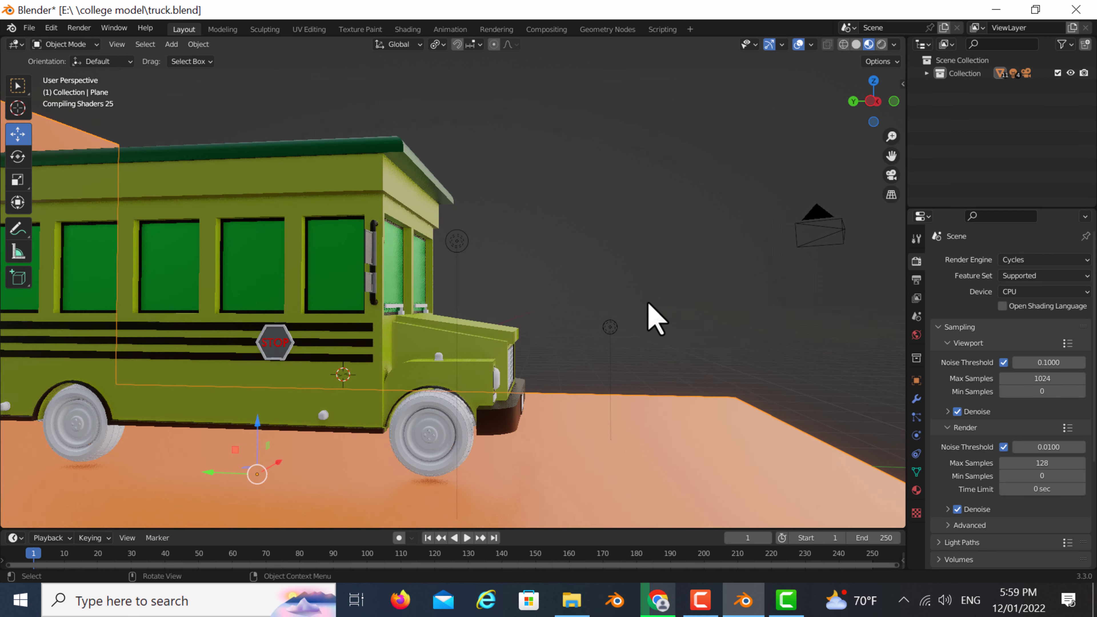
Step: Use Material Preview shading, delete the backdrop Plane, and change the render engine from Cycles to Eevee
{"action": "mouse_move", "coordinate": [649, 314]}
{"action": "middle_mouse_down"}
{"action": "mouse_move", "coordinate": [685, 350]}
{"action": "mouse_move", "coordinate": [544, 392]}
{"action": "mouse_move", "coordinate": [493, 380]}
{"action": "mouse_move", "coordinate": [534, 399]}
{"action": "middle_mouse_up"}
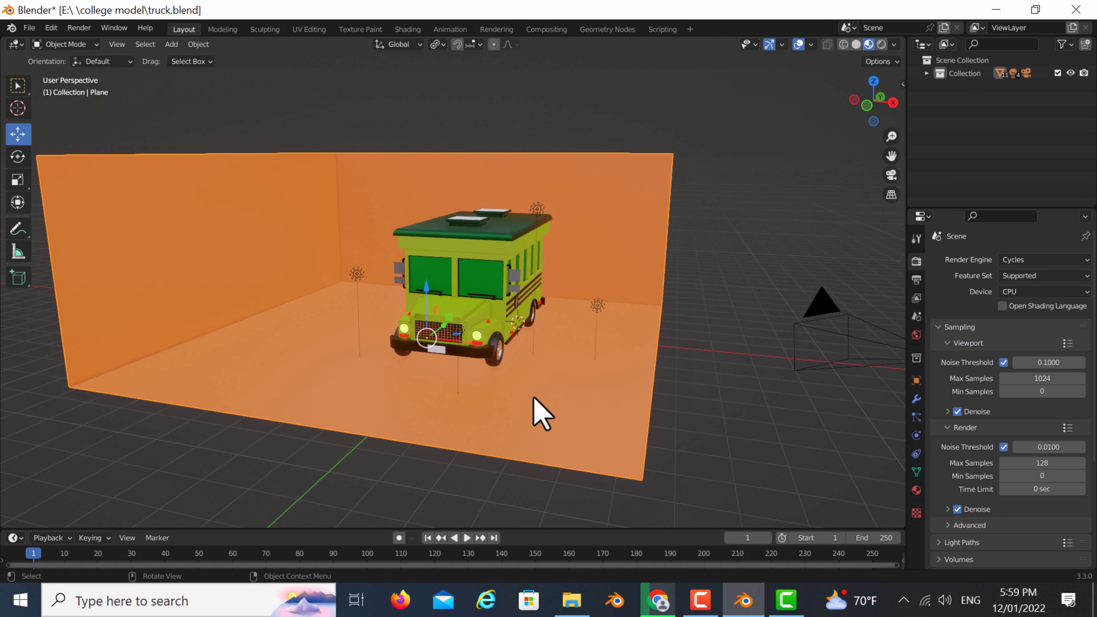
{"action": "key", "text": "Delete"}
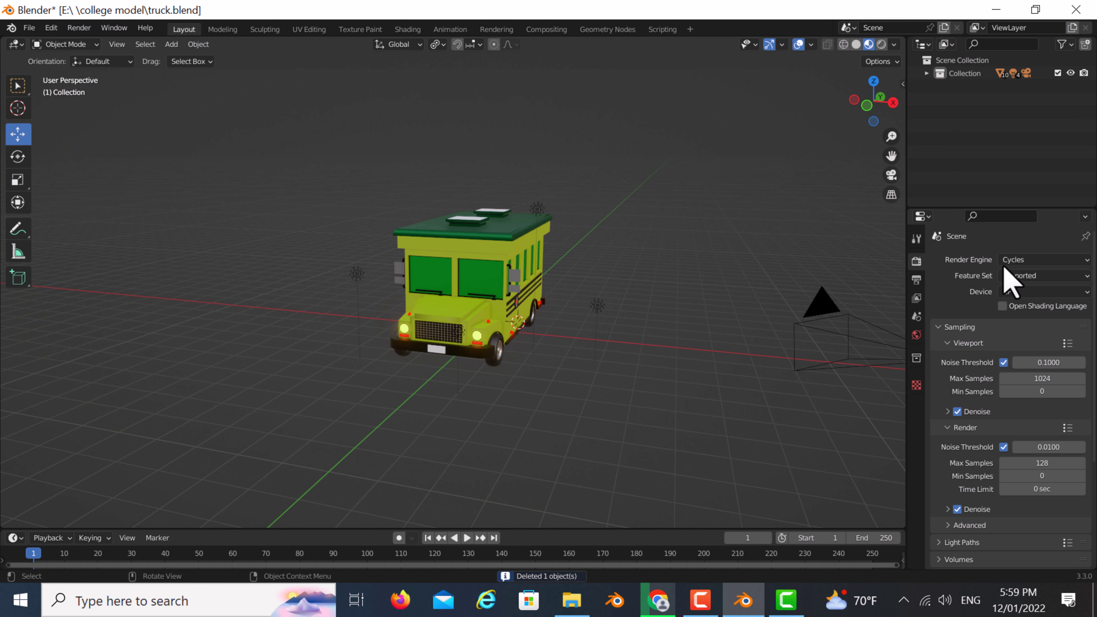
{"action": "left_click", "coordinate": [1020, 259]}
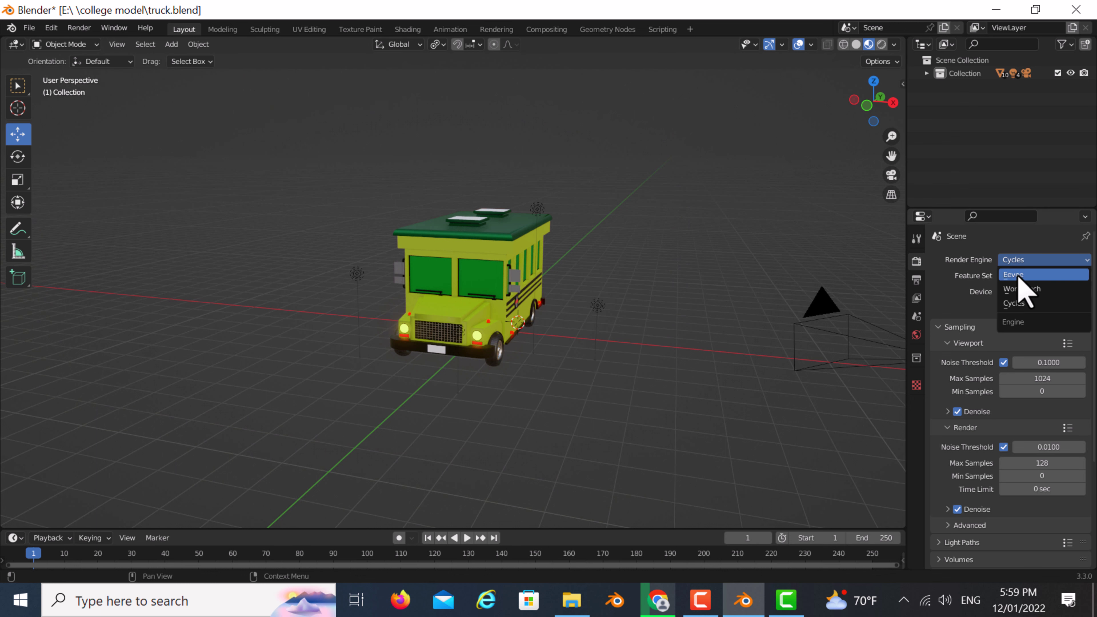
{"action": "left_click", "coordinate": [1021, 272]}
{"action": "scroll", "coordinate": [657, 360], "scroll_direction": "up", "scroll_amount": 3}
{"action": "scroll", "coordinate": [656, 360], "scroll_direction": "down", "scroll_amount": 3}
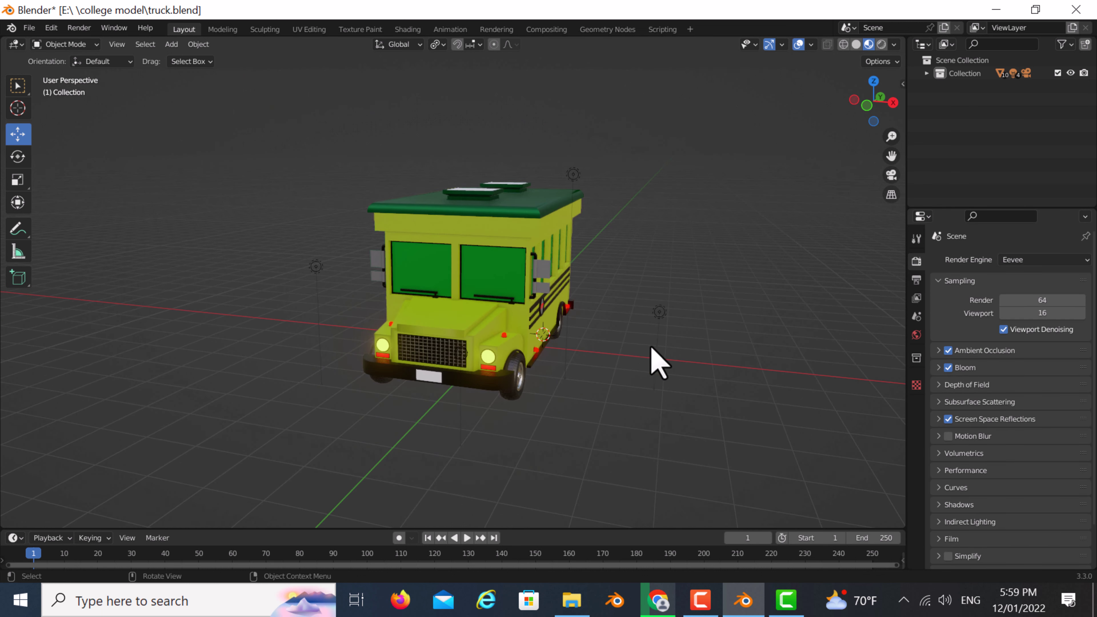
{"action": "mouse_move", "coordinate": [657, 360]}
{"action": "middle_mouse_down"}
{"action": "mouse_move", "coordinate": [595, 350]}
{"action": "mouse_move", "coordinate": [631, 376]}
{"action": "middle_mouse_up"}
{"action": "scroll", "coordinate": [632, 376], "scroll_direction": "up", "scroll_amount": 4}
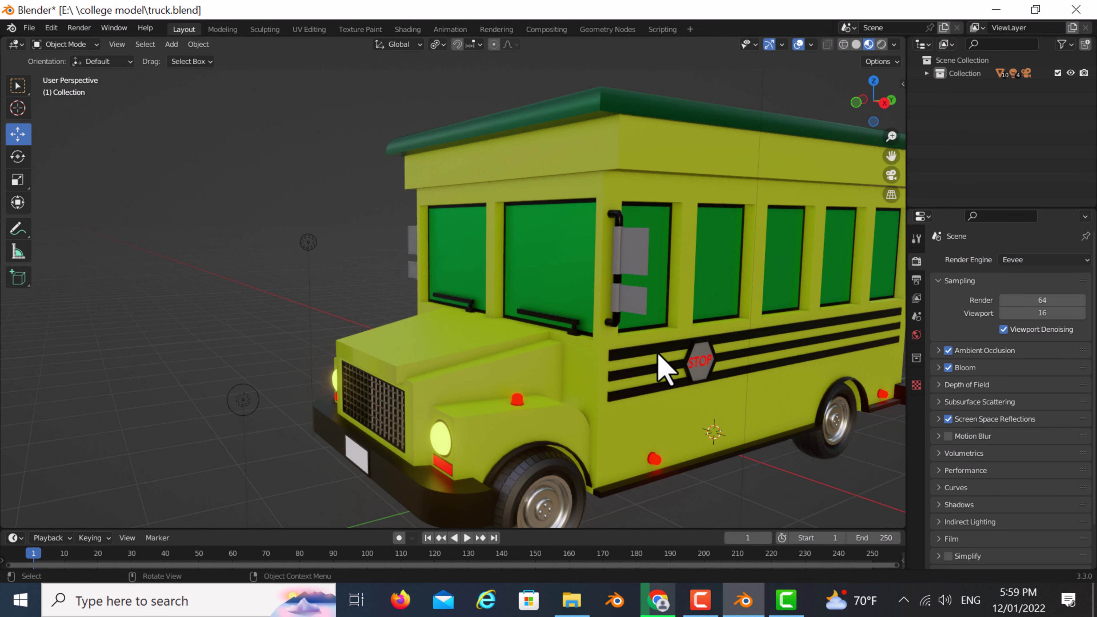
{"action": "left_click_drag", "start_coordinate": [891, 155], "coordinate": [503, 303]}
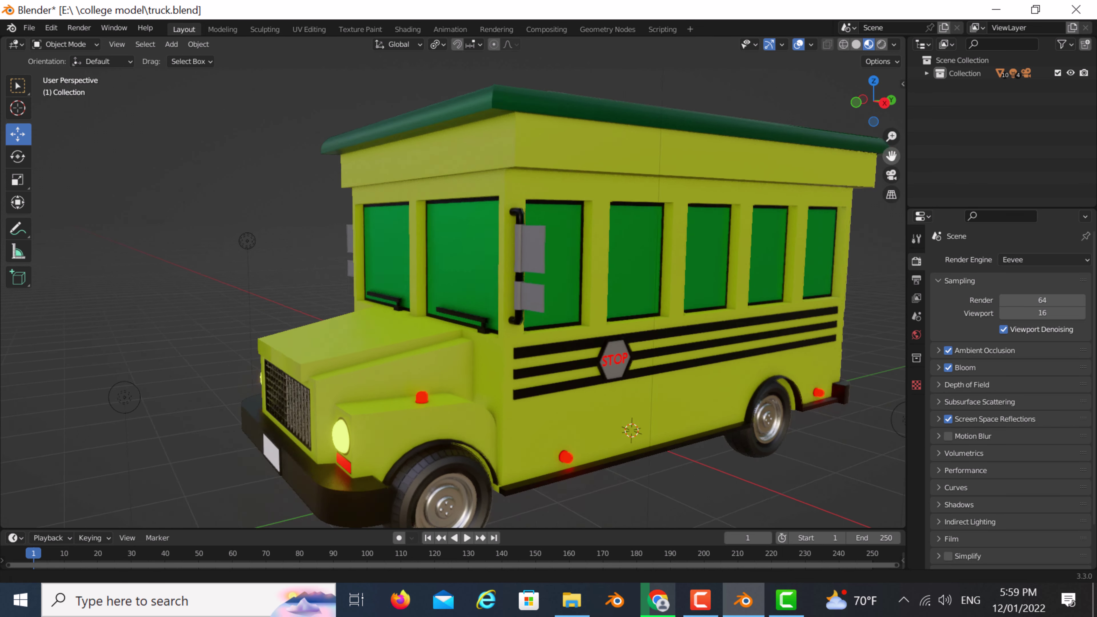
{"action": "scroll", "coordinate": [503, 303], "scroll_direction": "down", "scroll_amount": 2}
{"action": "mouse_move", "coordinate": [514, 319]}
{"action": "middle_mouse_down"}
{"action": "mouse_move", "coordinate": [544, 321]}
{"action": "mouse_move", "coordinate": [546, 350]}
{"action": "mouse_move", "coordinate": [571, 353]}
{"action": "middle_mouse_up"}
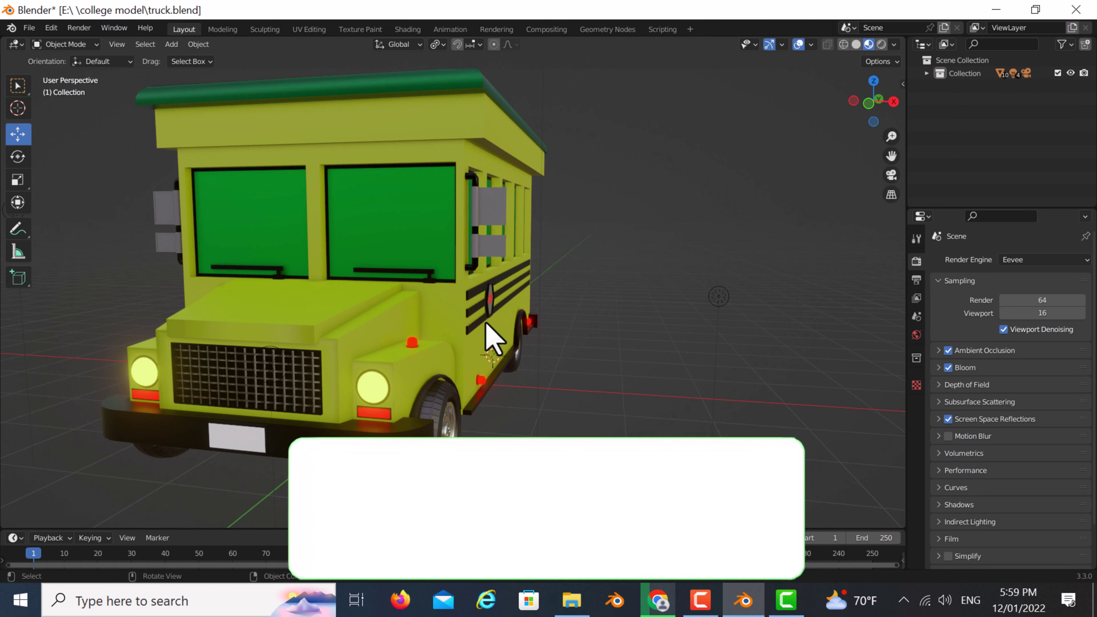
{"action": "scroll", "coordinate": [493, 337], "scroll_direction": "down", "scroll_amount": 2}
{"action": "scroll", "coordinate": [498, 340], "scroll_direction": "down", "scroll_amount": 2}
{"action": "middle_click_drag", "start_coordinate": [494, 324], "coordinate": [523, 326]}
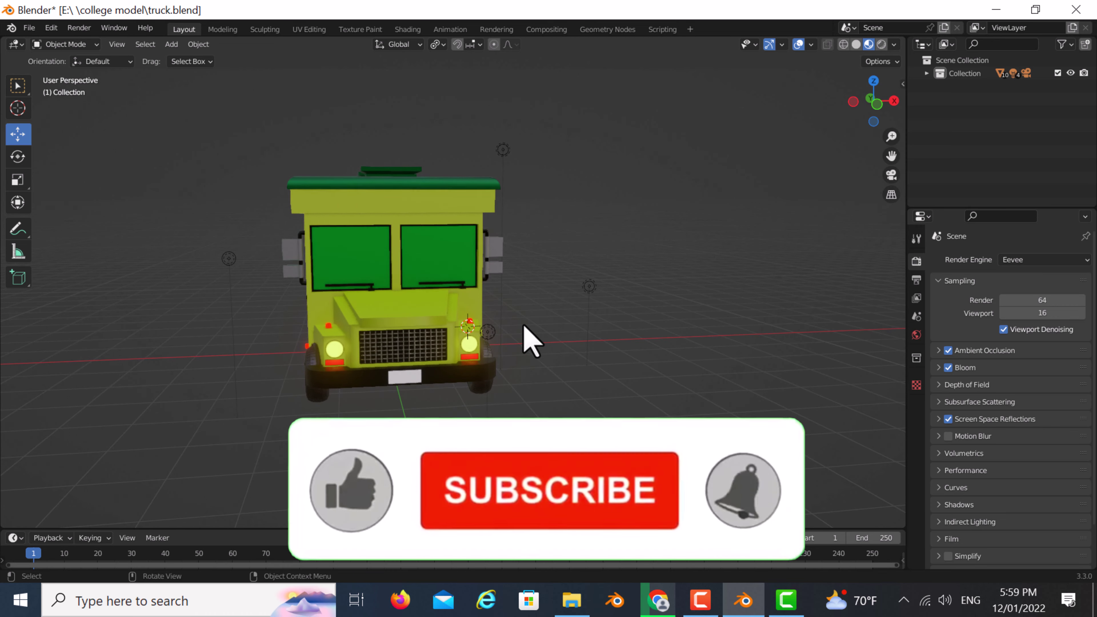
{"action": "scroll", "coordinate": [524, 327], "scroll_direction": "up", "scroll_amount": 3}
{"action": "scroll", "coordinate": [523, 326], "scroll_direction": "up", "scroll_amount": 2}
{"action": "scroll", "coordinate": [529, 342], "scroll_direction": "down", "scroll_amount": 5}
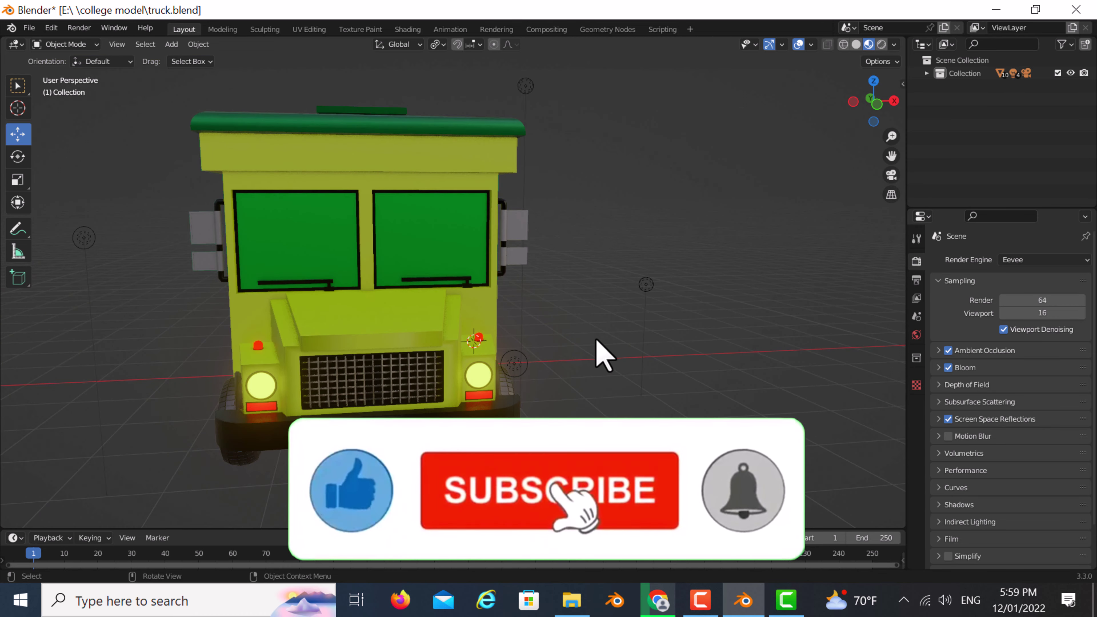
{"action": "middle_click_drag", "start_coordinate": [562, 353], "coordinate": [544, 343]}
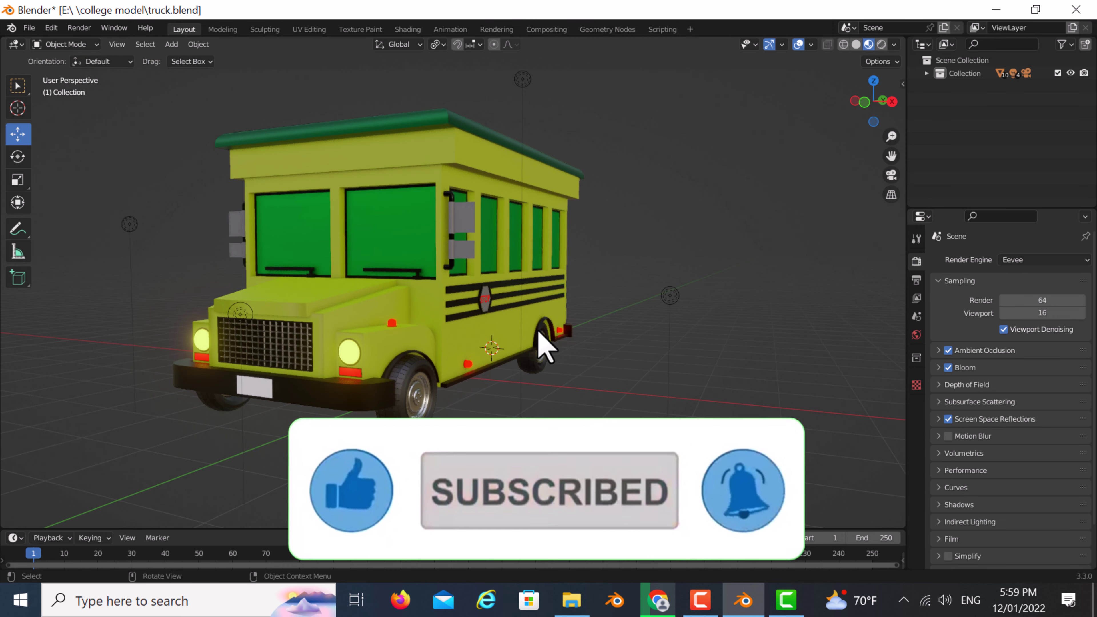
{"action": "mouse_move", "coordinate": [674, 257]}
{"action": "middle_mouse_down", "text": "shift"}
{"action": "mouse_move", "coordinate": [734, 302]}
{"action": "mouse_move", "coordinate": [700, 295]}
{"action": "mouse_move", "coordinate": [676, 300]}
{"action": "mouse_move", "coordinate": [682, 307]}
{"action": "middle_mouse_up", "text": "shift"}
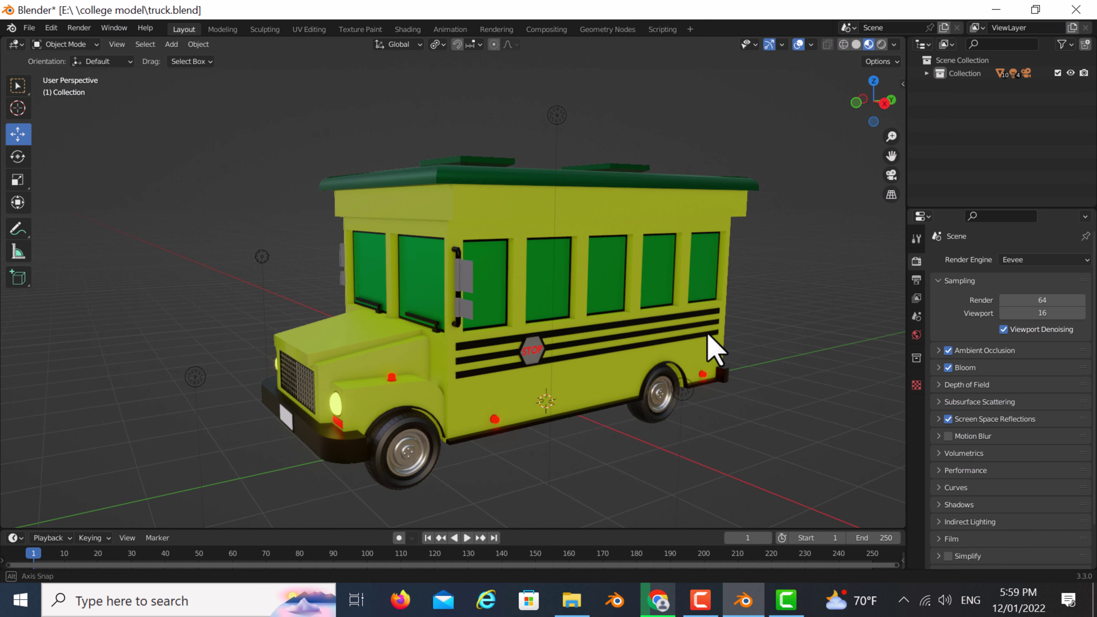
{"action": "mouse_move", "coordinate": [710, 351]}
{"action": "middle_mouse_down"}
{"action": "mouse_move", "coordinate": [637, 343]}
{"action": "mouse_move", "coordinate": [686, 334]}
{"action": "mouse_move", "coordinate": [622, 339]}
{"action": "mouse_move", "coordinate": [590, 311]}
{"action": "mouse_move", "coordinate": [617, 299]}
{"action": "mouse_move", "coordinate": [565, 289]}
{"action": "mouse_move", "coordinate": [549, 255]}
{"action": "middle_mouse_up"}
{"action": "scroll", "coordinate": [559, 303], "scroll_direction": "up", "scroll_amount": 2}
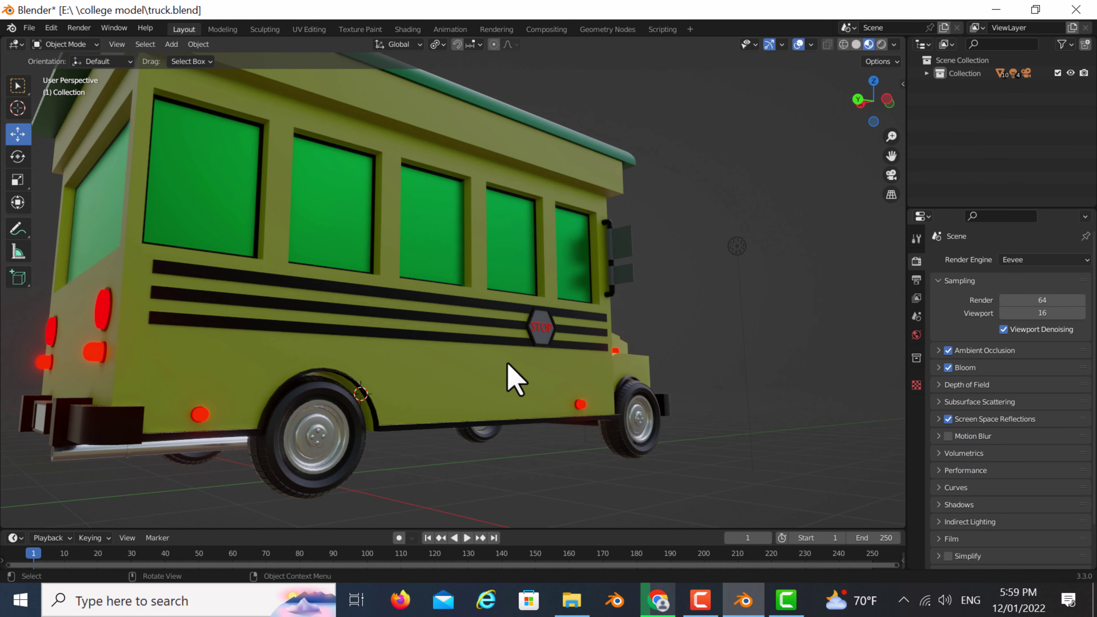
{"action": "mouse_move", "coordinate": [500, 362]}
{"action": "middle_mouse_down"}
{"action": "mouse_move", "coordinate": [596, 380]}
{"action": "mouse_move", "coordinate": [571, 400]}
{"action": "middle_mouse_up"}
{"action": "scroll", "coordinate": [602, 394], "scroll_direction": "up", "scroll_amount": 3}
{"action": "scroll", "coordinate": [602, 394], "scroll_direction": "down", "scroll_amount": 5}
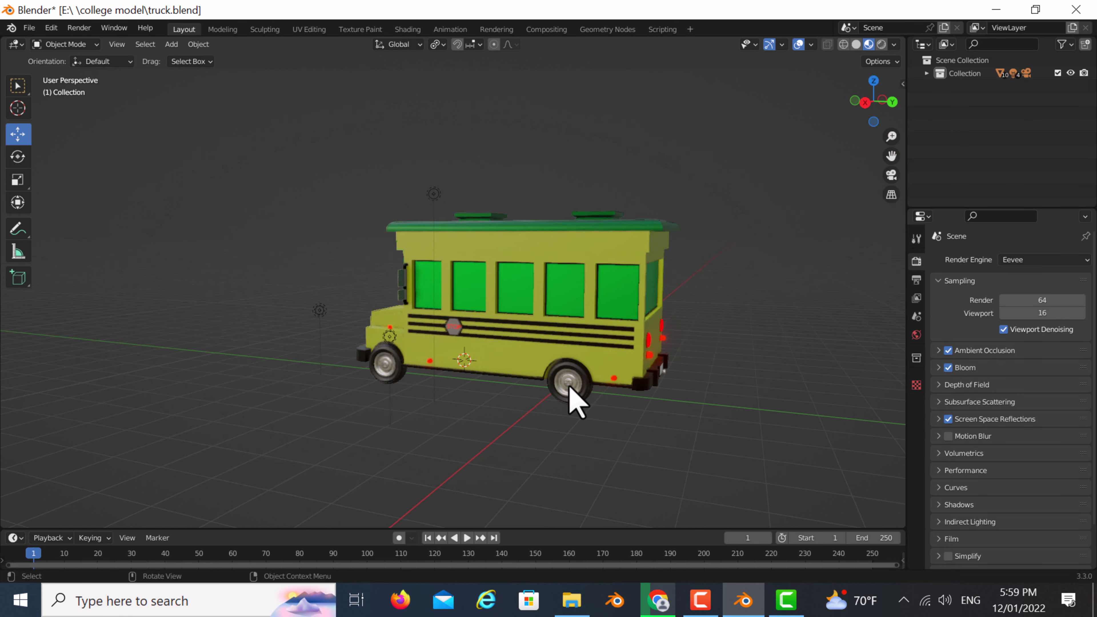
{"action": "mouse_move", "coordinate": [515, 375]}
{"action": "middle_mouse_down"}
{"action": "mouse_move", "coordinate": [538, 359]}
{"action": "mouse_move", "coordinate": [541, 375]}
{"action": "middle_mouse_up"}
{"action": "scroll", "coordinate": [532, 352], "scroll_direction": "up", "scroll_amount": 2}
{"action": "scroll", "coordinate": [517, 373], "scroll_direction": "up", "scroll_amount": 2}
{"action": "scroll", "coordinate": [517, 375], "scroll_direction": "up", "scroll_amount": 2}
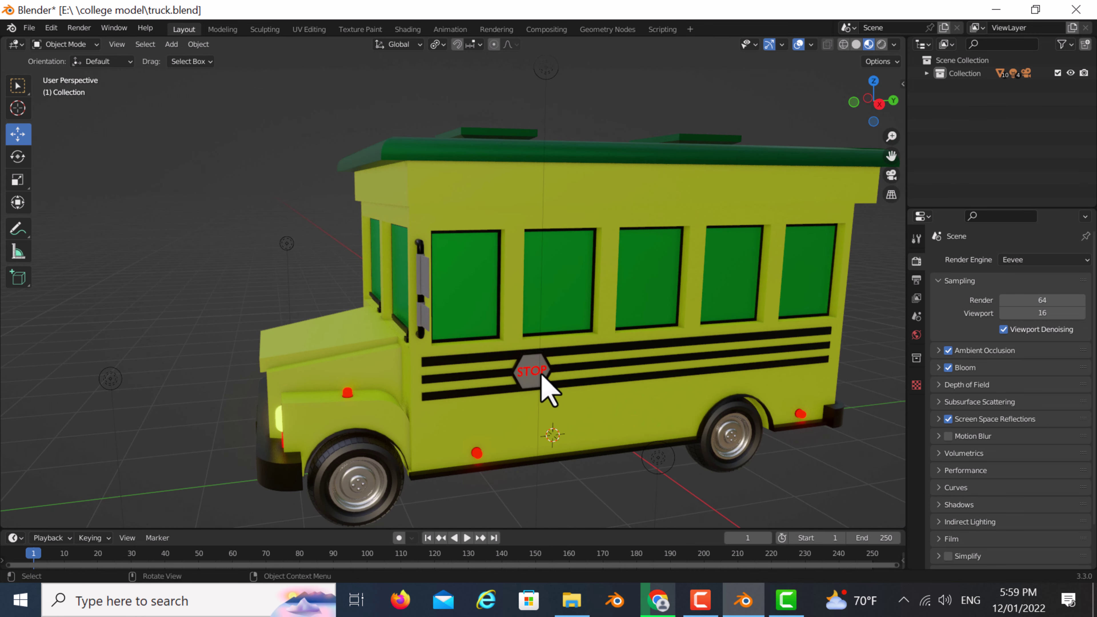
{"action": "scroll", "coordinate": [545, 391], "scroll_direction": "down", "scroll_amount": 2}
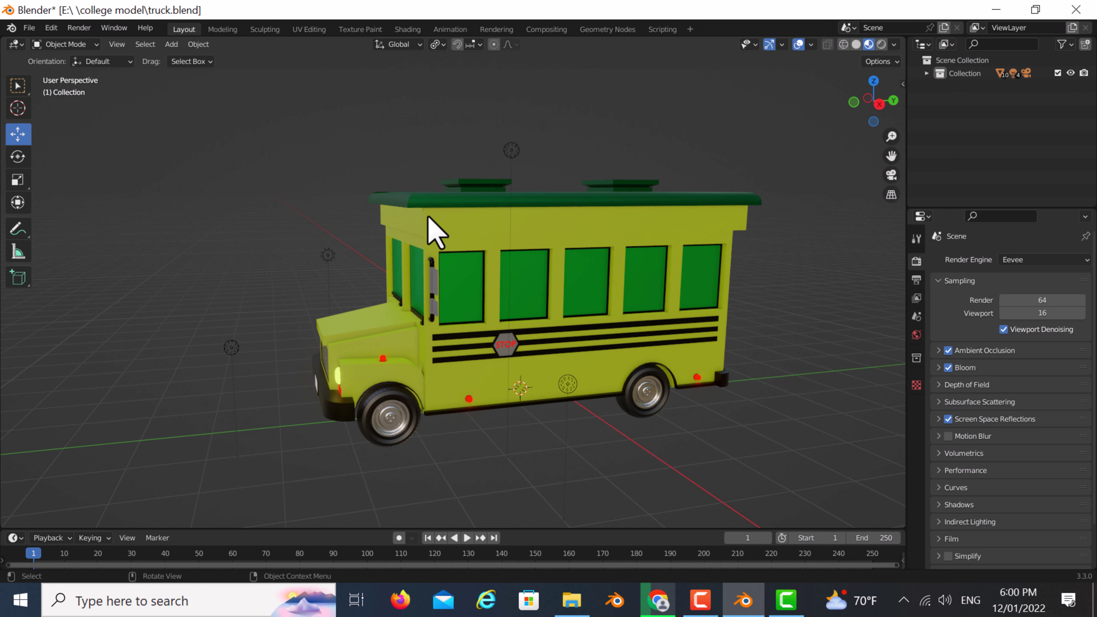
{"action": "mouse_move", "coordinate": [519, 239]}
{"action": "middle_mouse_down"}
{"action": "mouse_move", "coordinate": [384, 222]}
{"action": "mouse_move", "coordinate": [455, 308]}
{"action": "mouse_move", "coordinate": [508, 286]}
{"action": "mouse_move", "coordinate": [507, 303]}
{"action": "mouse_move", "coordinate": [561, 297]}
{"action": "middle_mouse_up"}
{"action": "scroll", "coordinate": [503, 288], "scroll_direction": "down", "scroll_amount": 2}
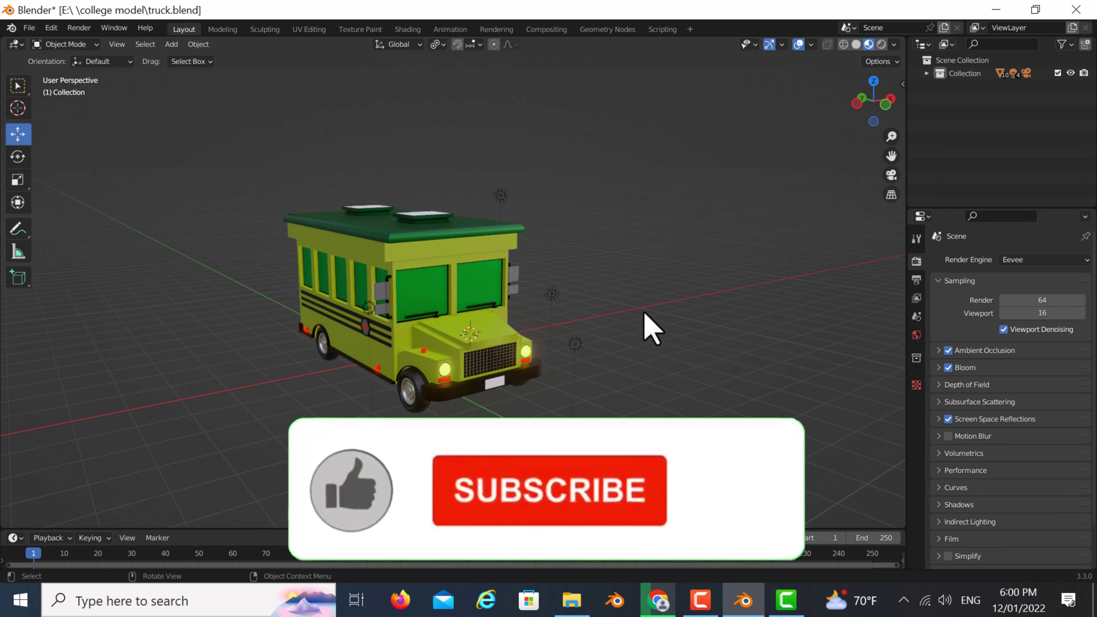
{"action": "mouse_move", "coordinate": [652, 328]}
{"action": "middle_mouse_down"}
{"action": "mouse_move", "coordinate": [529, 309]}
{"action": "mouse_move", "coordinate": [539, 351]}
{"action": "mouse_move", "coordinate": [568, 277]}
{"action": "mouse_move", "coordinate": [575, 304]}
{"action": "mouse_move", "coordinate": [622, 322]}
{"action": "mouse_move", "coordinate": [580, 328]}
{"action": "mouse_move", "coordinate": [590, 363]}
{"action": "mouse_move", "coordinate": [551, 374]}
{"action": "middle_mouse_up"}
{"action": "scroll", "coordinate": [559, 311], "scroll_direction": "up", "scroll_amount": 2}
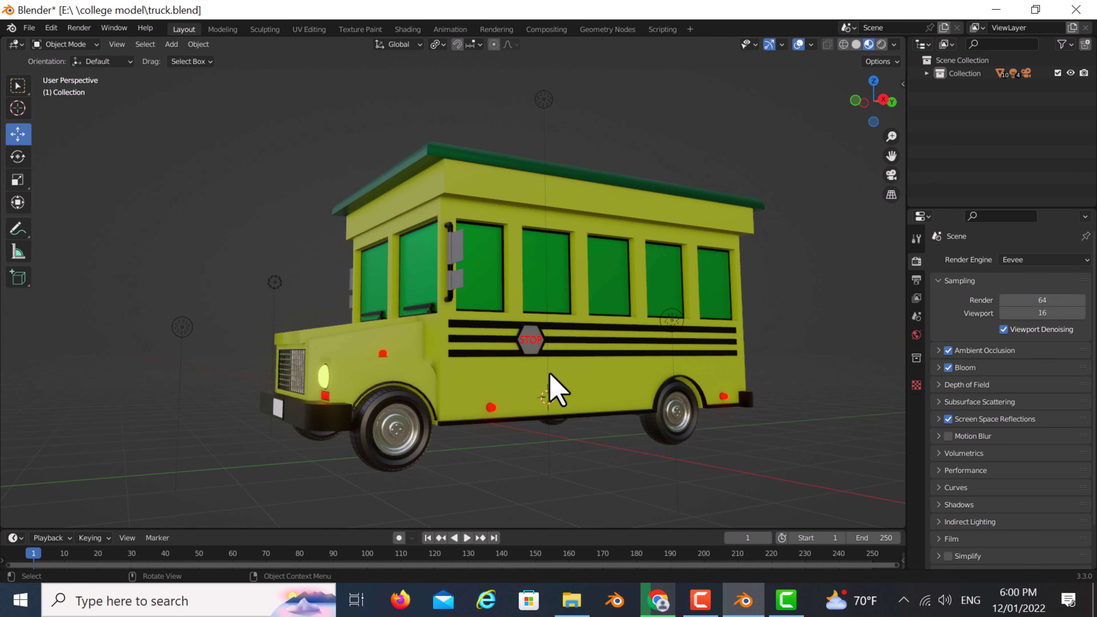
{"action": "middle_click_drag", "start_coordinate": [580, 410], "coordinate": [600, 422]}
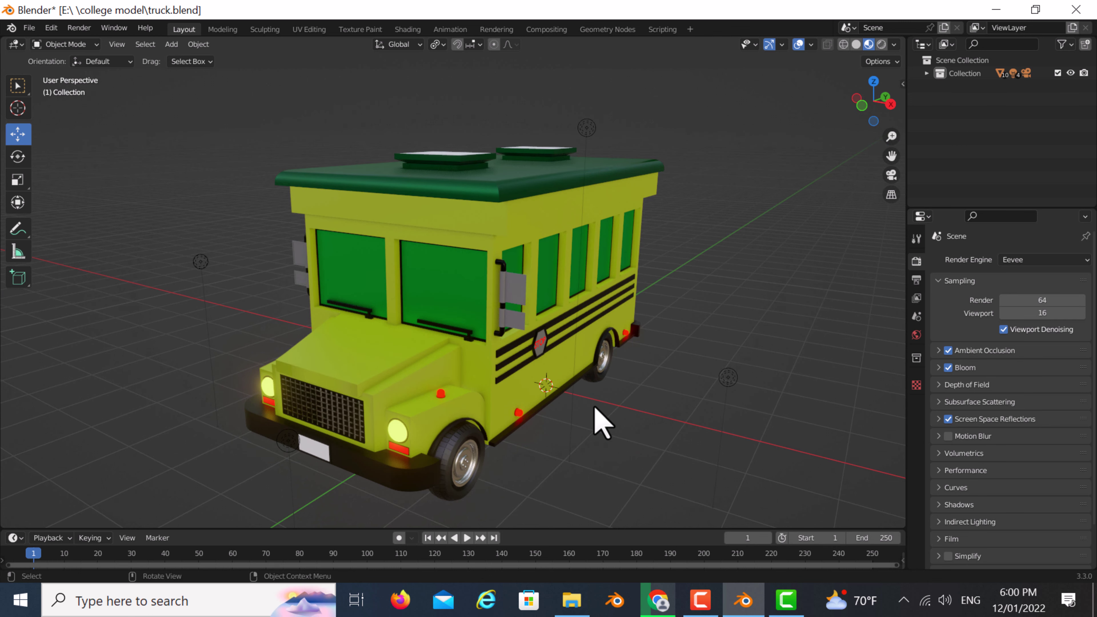
{"action": "mouse_move", "coordinate": [669, 326]}
{"action": "middle_mouse_down"}
{"action": "mouse_move", "coordinate": [649, 334]}
{"action": "mouse_move", "coordinate": [605, 321]}
{"action": "mouse_move", "coordinate": [629, 330]}
{"action": "middle_mouse_up"}
{"action": "scroll", "coordinate": [667, 324], "scroll_direction": "down", "scroll_amount": 3}
{"action": "scroll", "coordinate": [668, 324], "scroll_direction": "down", "scroll_amount": 1}
{"action": "scroll", "coordinate": [633, 338], "scroll_direction": "up", "scroll_amount": 3}
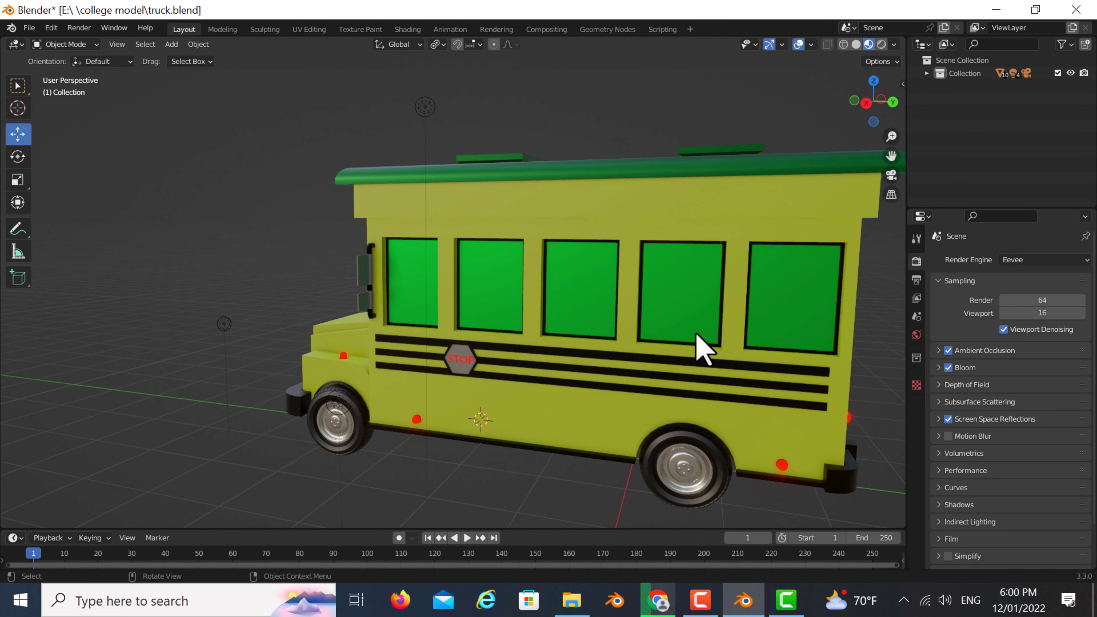
{"action": "scroll", "coordinate": [704, 350], "scroll_direction": "down", "scroll_amount": 2}
{"action": "mouse_move", "coordinate": [703, 350]}
{"action": "middle_mouse_down"}
{"action": "mouse_move", "coordinate": [642, 362]}
{"action": "mouse_move", "coordinate": [669, 350]}
{"action": "middle_mouse_up"}
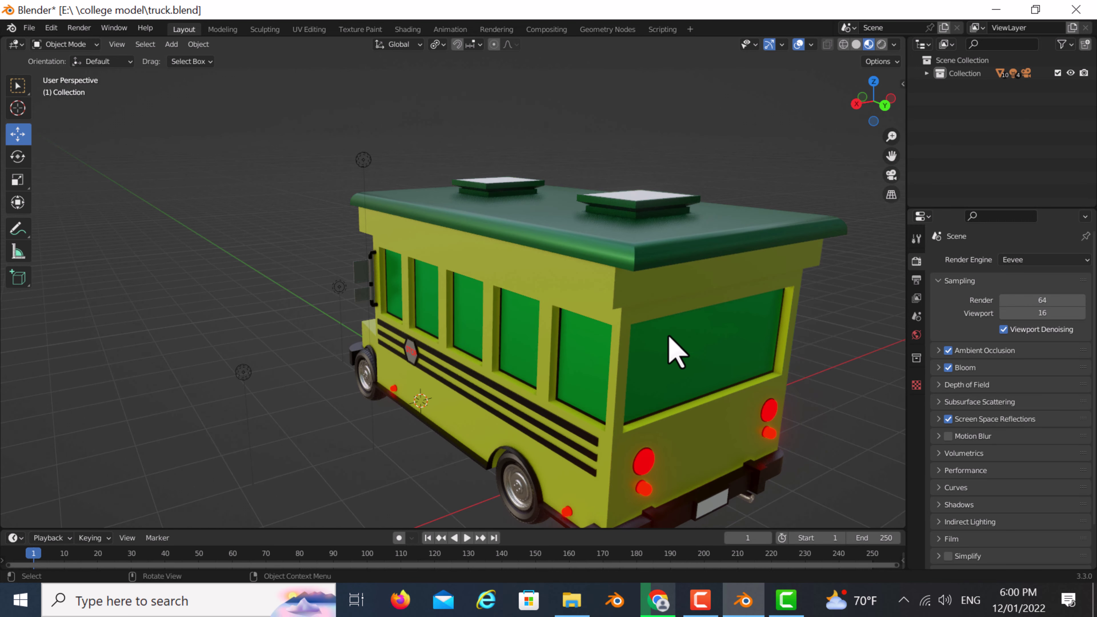
{"action": "scroll", "coordinate": [674, 352], "scroll_direction": "down", "scroll_amount": 3}
{"action": "scroll", "coordinate": [676, 352], "scroll_direction": "up", "scroll_amount": 1}
{"action": "scroll", "coordinate": [676, 352], "scroll_direction": "up", "scroll_amount": 1}
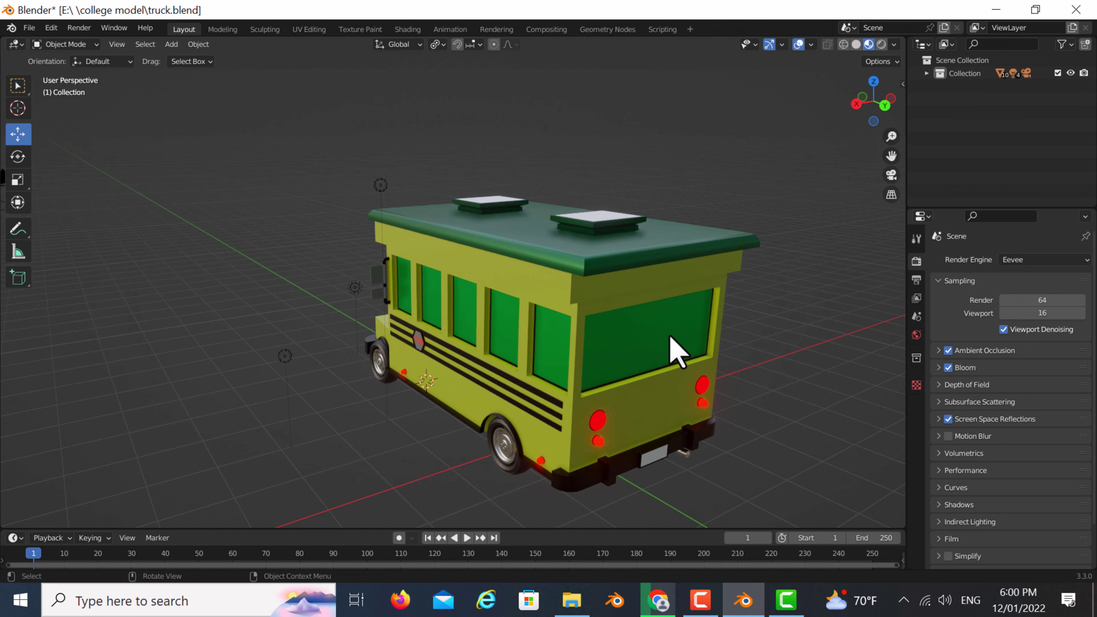
{"action": "middle_click_drag", "start_coordinate": [672, 356], "coordinate": [554, 347]}
{"action": "scroll", "coordinate": [557, 358], "scroll_direction": "up", "scroll_amount": 3}
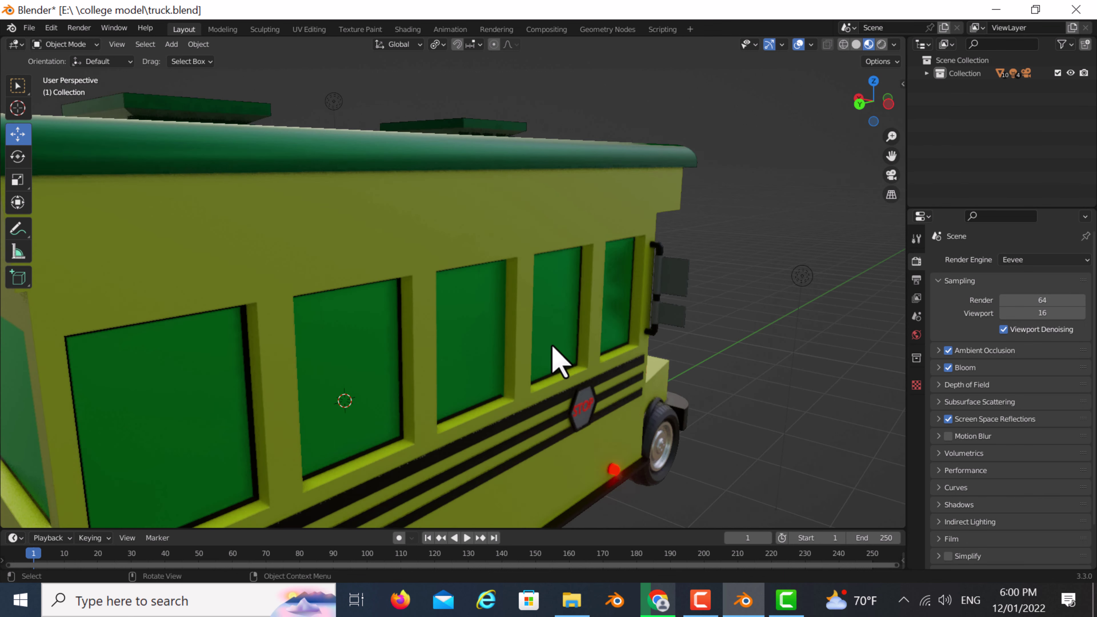
{"action": "scroll", "coordinate": [557, 358], "scroll_direction": "down", "scroll_amount": 3}
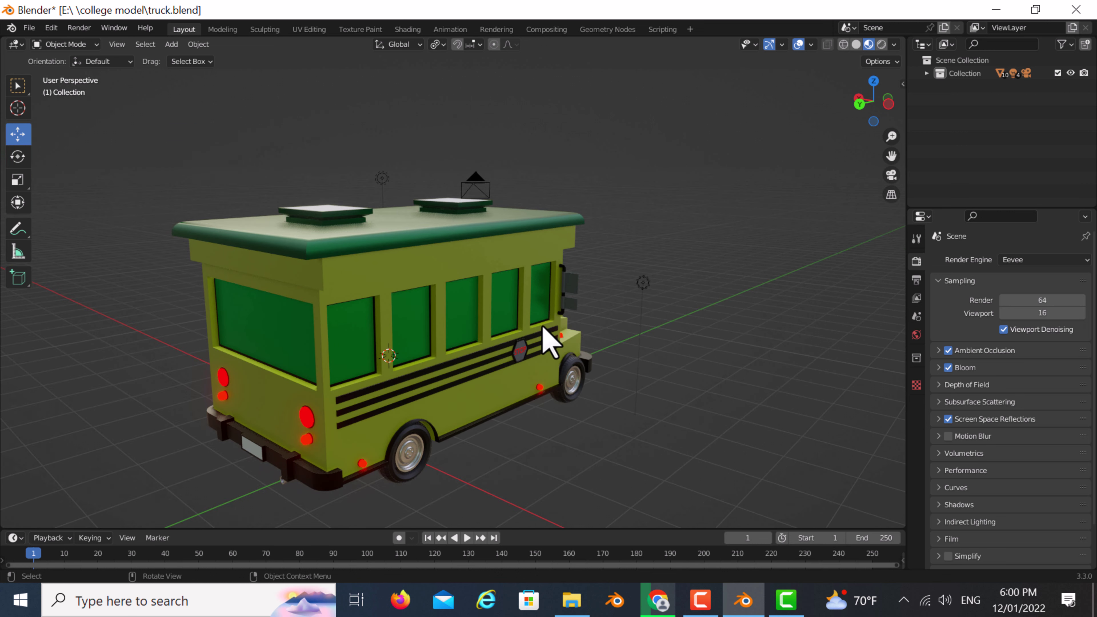
{"action": "mouse_move", "coordinate": [554, 324]}
{"action": "middle_mouse_down"}
{"action": "mouse_move", "coordinate": [505, 307]}
{"action": "mouse_move", "coordinate": [526, 336]}
{"action": "mouse_move", "coordinate": [568, 294]}
{"action": "mouse_move", "coordinate": [583, 317]}
{"action": "mouse_move", "coordinate": [409, 313]}
{"action": "mouse_move", "coordinate": [524, 351]}
{"action": "middle_mouse_up"}
{"action": "scroll", "coordinate": [529, 365], "scroll_direction": "up", "scroll_amount": 4}
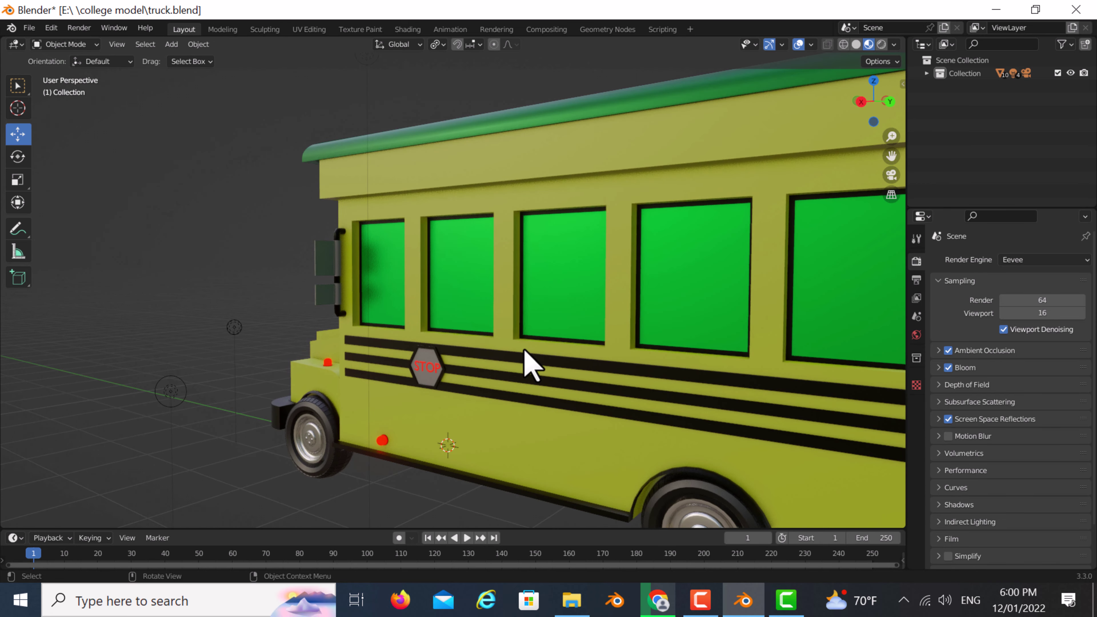
{"action": "scroll", "coordinate": [535, 352], "scroll_direction": "down", "scroll_amount": 4}
{"action": "middle_click_drag", "start_coordinate": [546, 355], "coordinate": [547, 352]}
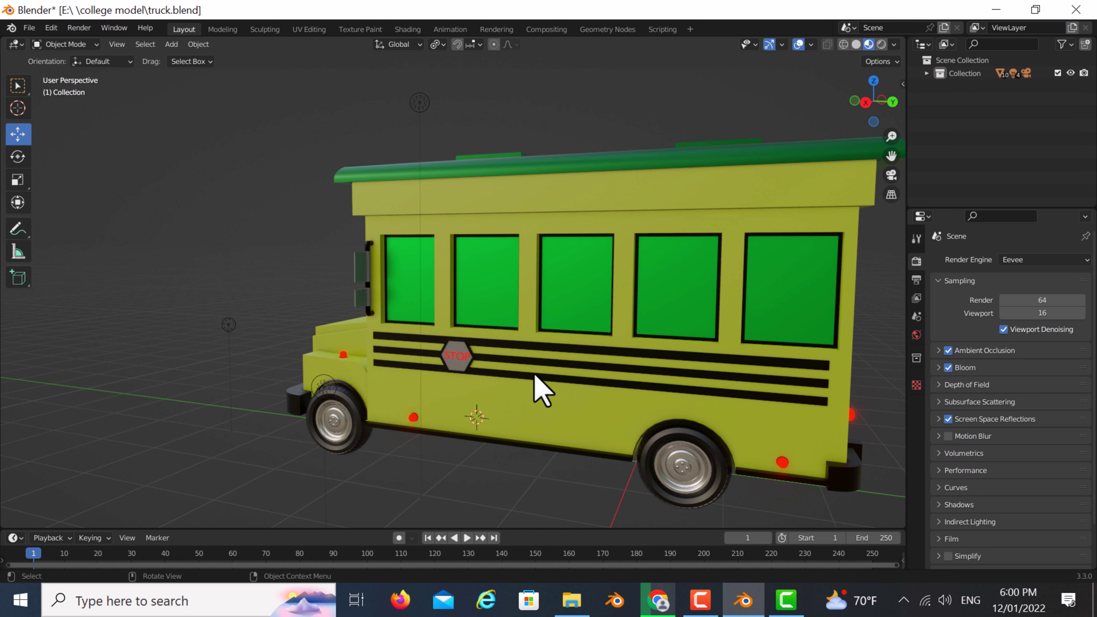
{"action": "scroll", "coordinate": [536, 377], "scroll_direction": "up", "scroll_amount": 2}
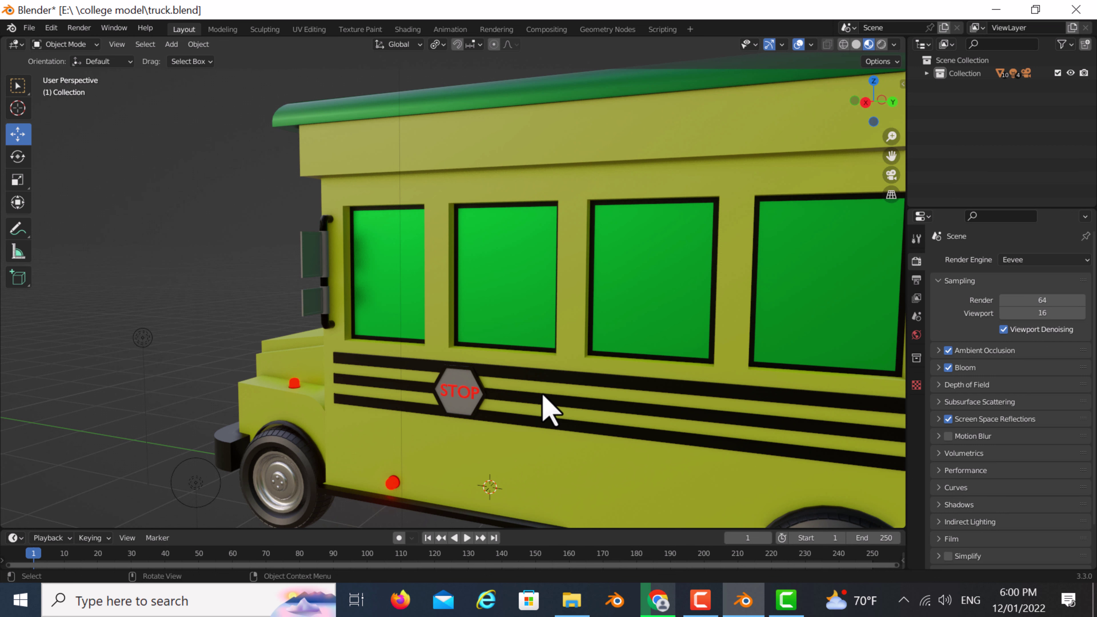
{"action": "scroll", "coordinate": [544, 397], "scroll_direction": "down", "scroll_amount": 2}
{"action": "mouse_move", "coordinate": [541, 406]}
{"action": "middle_mouse_down"}
{"action": "mouse_move", "coordinate": [568, 417]}
{"action": "mouse_move", "coordinate": [610, 381]}
{"action": "mouse_move", "coordinate": [591, 408]}
{"action": "mouse_move", "coordinate": [612, 367]}
{"action": "middle_mouse_up"}
{"action": "scroll", "coordinate": [511, 363], "scroll_direction": "up", "scroll_amount": 3}
{"action": "scroll", "coordinate": [516, 376], "scroll_direction": "down", "scroll_amount": 4}
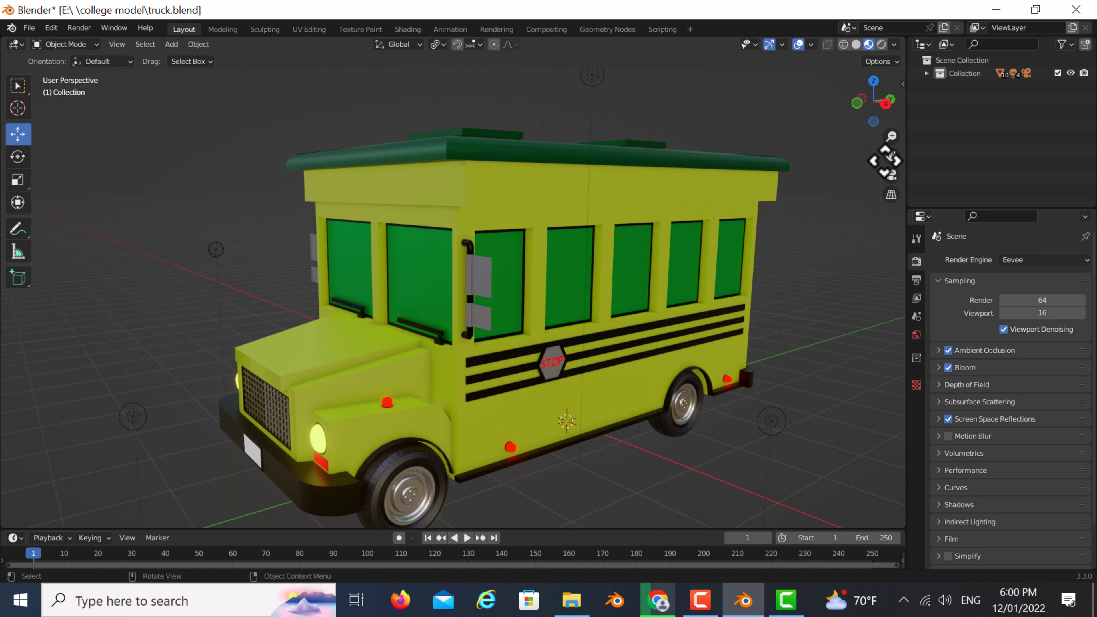
{"action": "mouse_move", "coordinate": [891, 157]}
{"action": "middle_mouse_down"}
{"action": "mouse_move", "coordinate": [820, 210]}
{"action": "mouse_move", "coordinate": [519, 289]}
{"action": "mouse_move", "coordinate": [569, 286]}
{"action": "middle_mouse_up"}
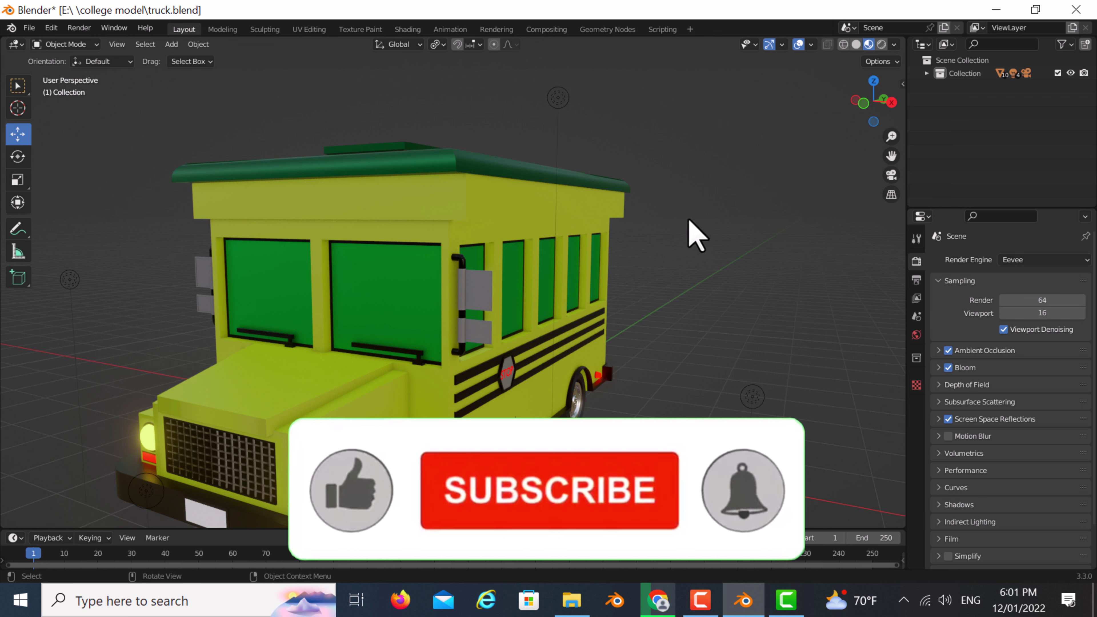
{"action": "mouse_move", "coordinate": [438, 345]}
{"action": "middle_mouse_down", "text": "shift"}
{"action": "mouse_move", "coordinate": [503, 322]}
{"action": "mouse_move", "coordinate": [449, 363]}
{"action": "middle_mouse_up", "text": "shift"}
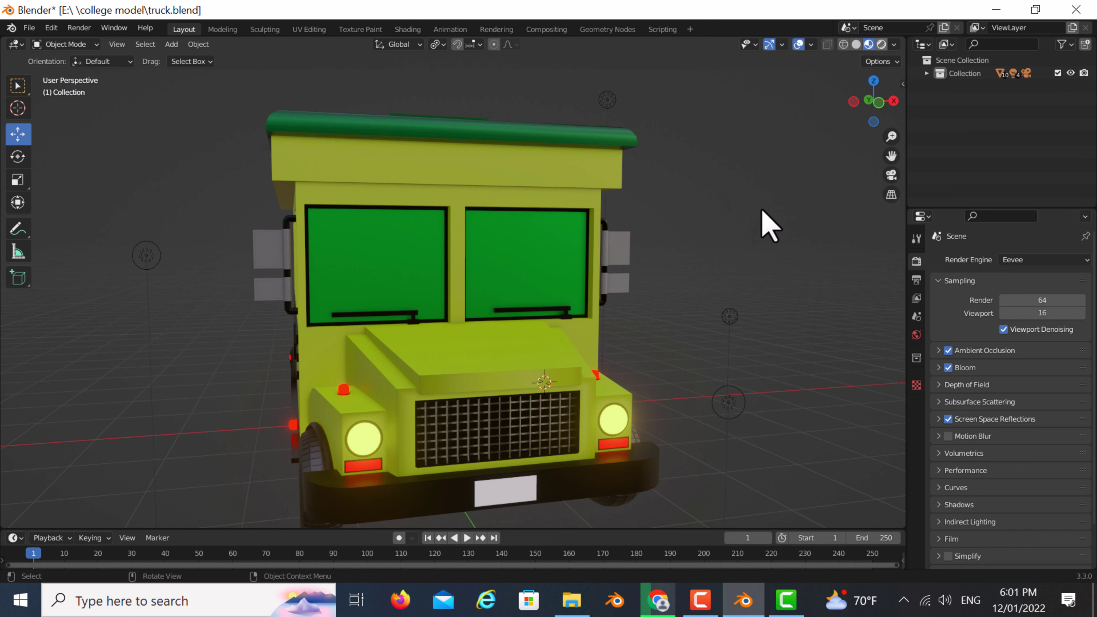
Step: Show Rendered shading, check the truck through the scene camera (Numpad 0), then orbit back to a side view
{"action": "key", "text": "z"}
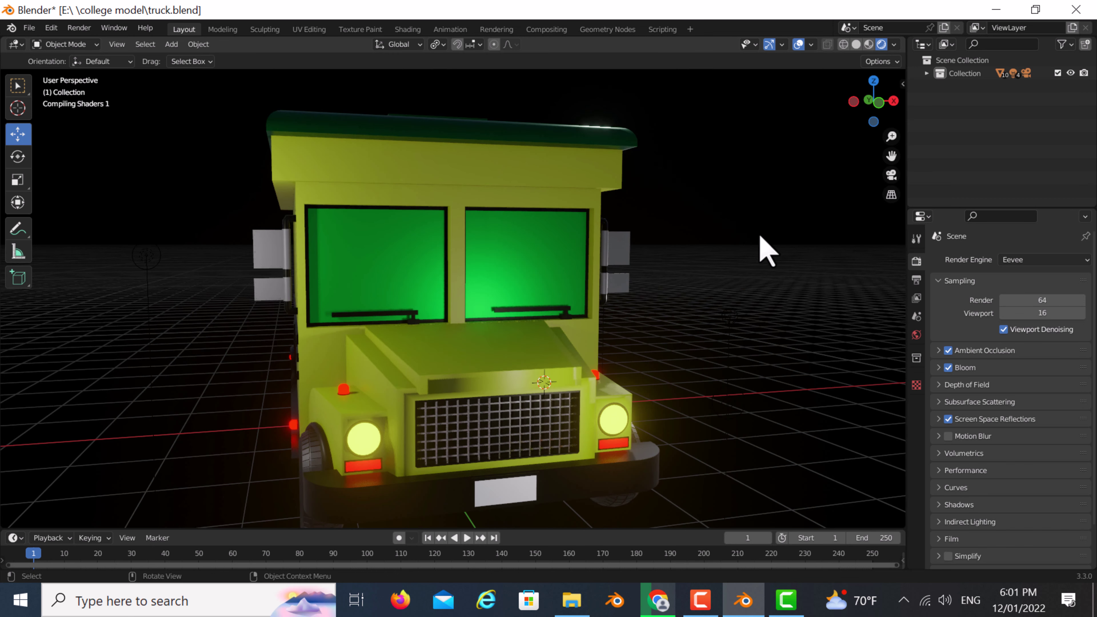
{"action": "scroll", "coordinate": [766, 251], "scroll_direction": "down", "scroll_amount": 4}
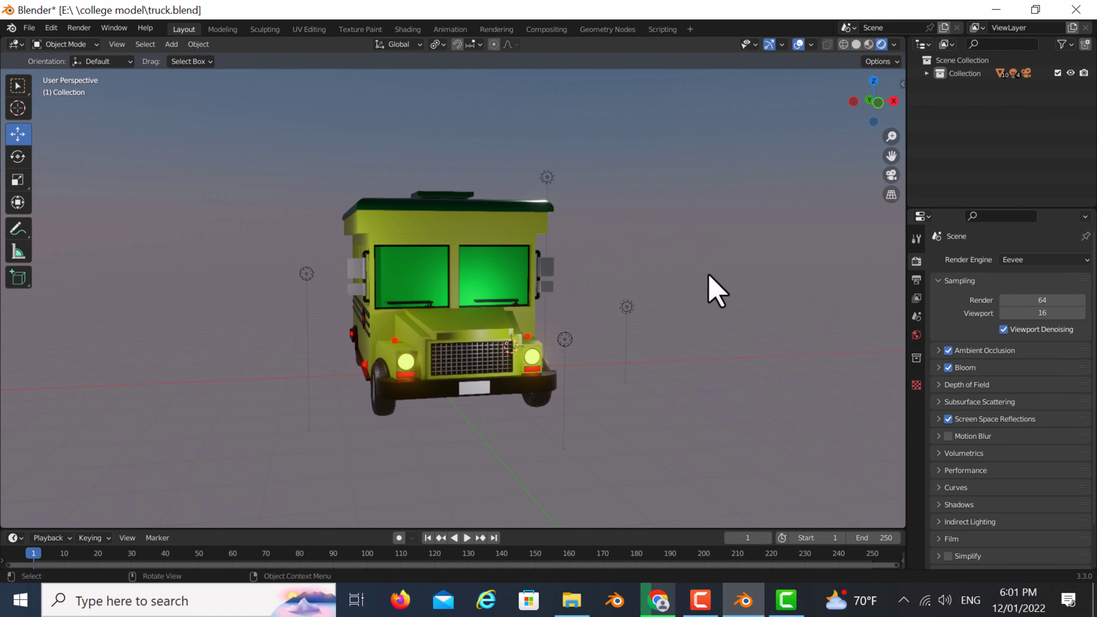
{"action": "key", "text": "KP_0"}
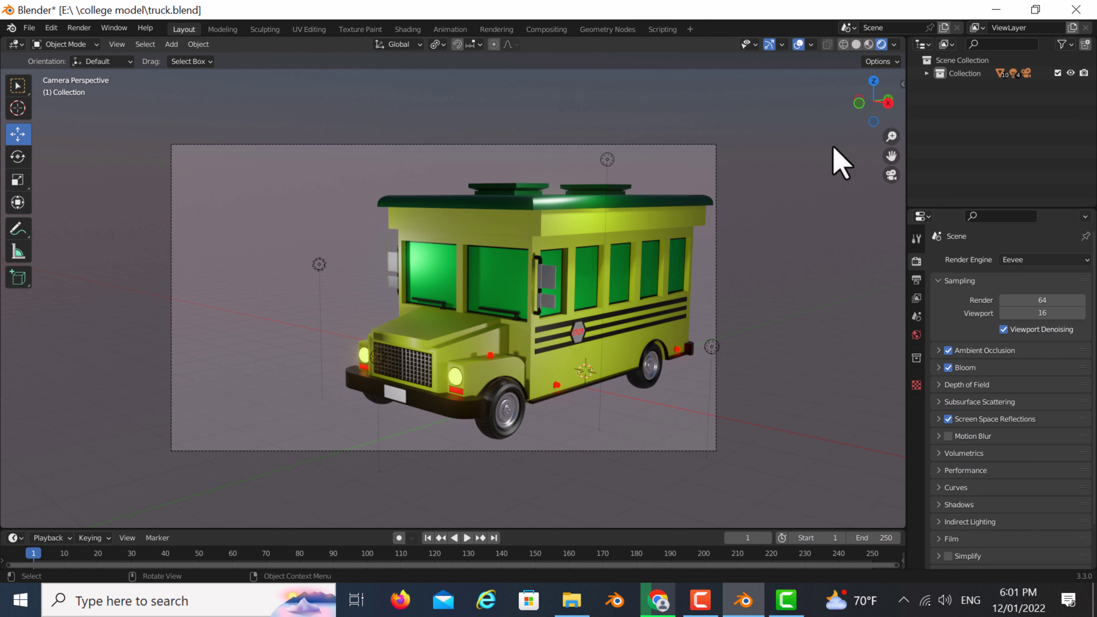
{"action": "scroll", "coordinate": [689, 248], "scroll_direction": "down", "scroll_amount": 2}
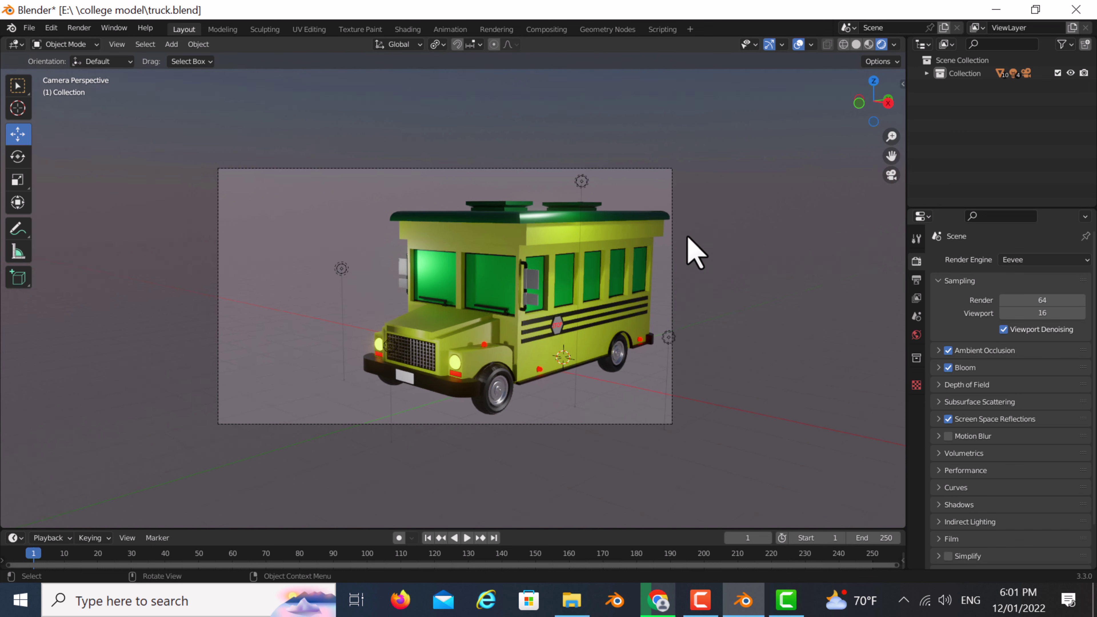
{"action": "scroll", "coordinate": [674, 260], "scroll_direction": "down", "scroll_amount": 1}
{"action": "mouse_move", "coordinate": [673, 260]}
{"action": "middle_mouse_down"}
{"action": "mouse_move", "coordinate": [615, 311]}
{"action": "mouse_move", "coordinate": [682, 333]}
{"action": "middle_mouse_up"}
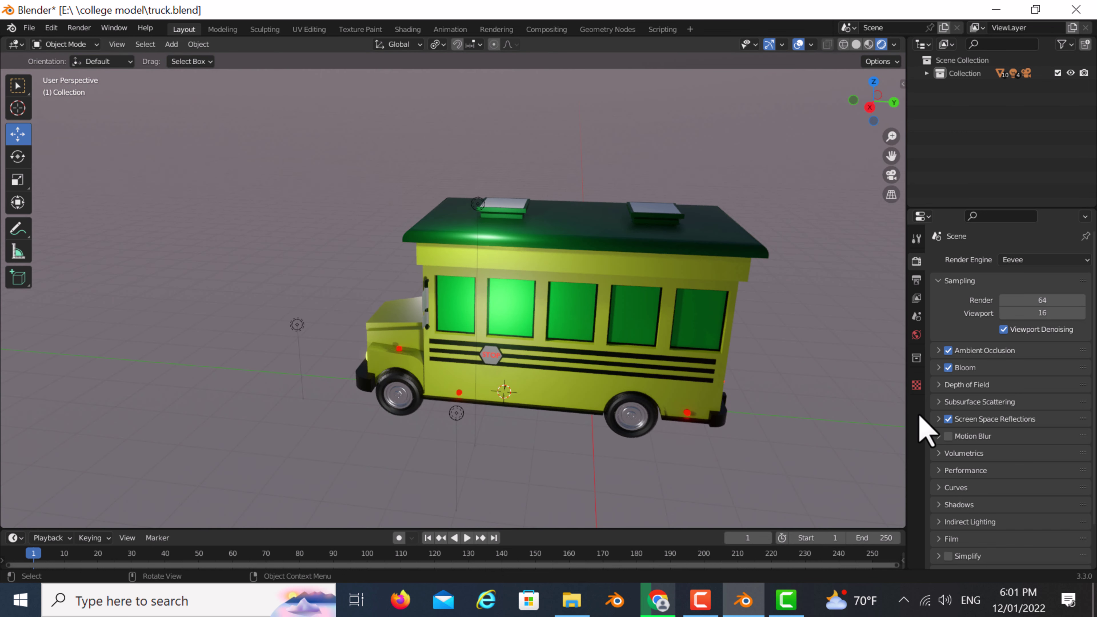
{"action": "left_click", "coordinate": [917, 280]}
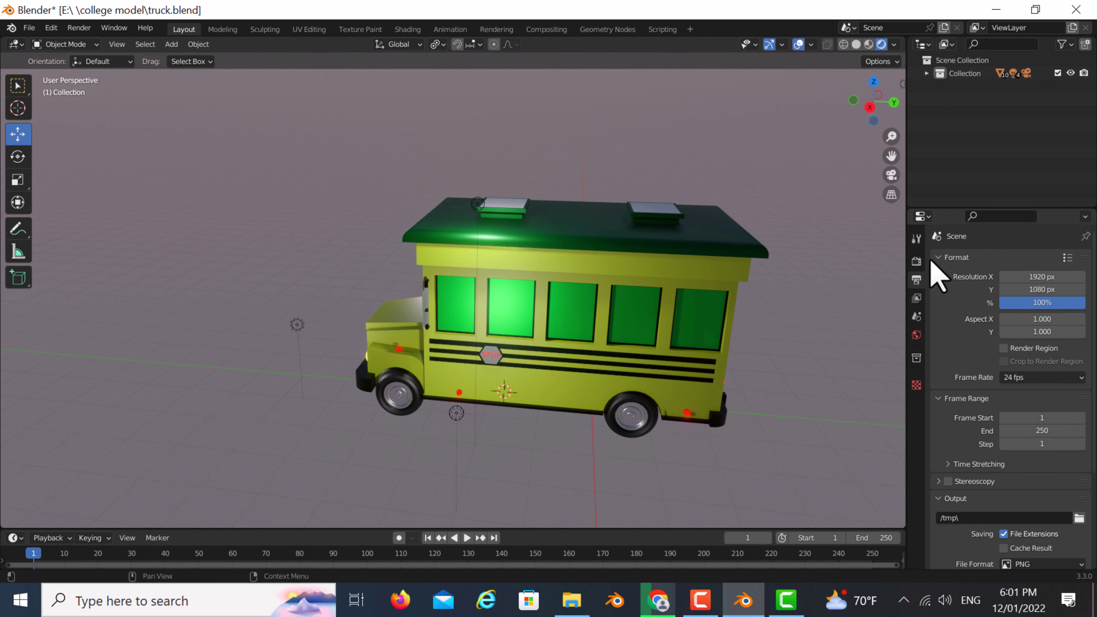
{"action": "left_click", "coordinate": [916, 261]}
{"action": "left_click", "coordinate": [1033, 259]}
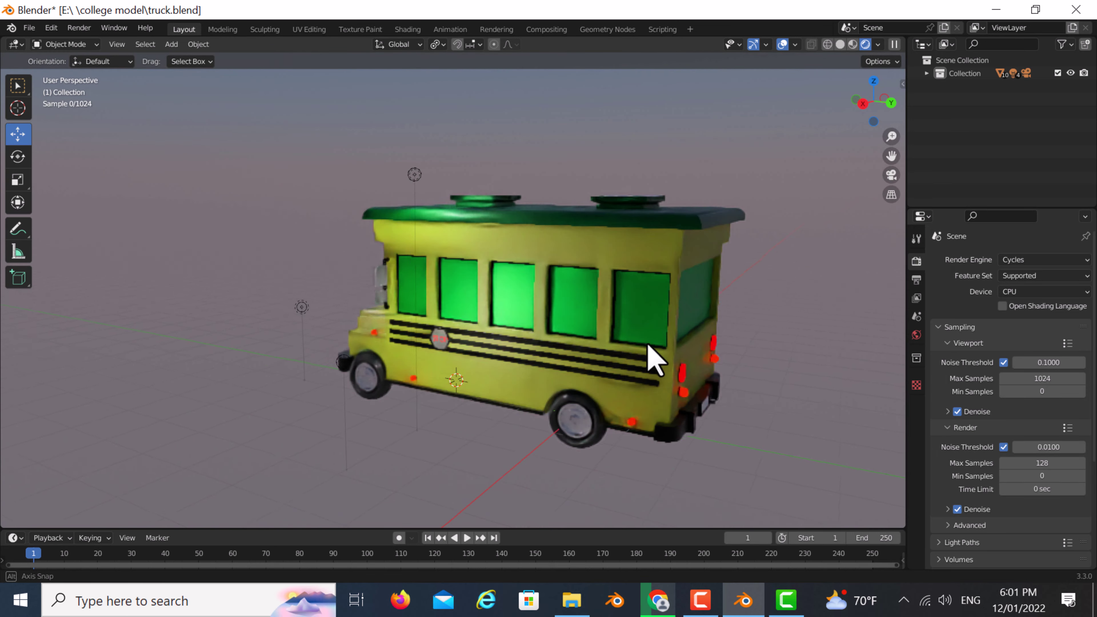
{"action": "mouse_move", "coordinate": [652, 360]}
{"action": "middle_mouse_down"}
{"action": "mouse_move", "coordinate": [630, 360]}
{"action": "mouse_move", "coordinate": [666, 357]}
{"action": "middle_mouse_up"}
{"action": "scroll", "coordinate": [657, 348], "scroll_direction": "up", "scroll_amount": 1}
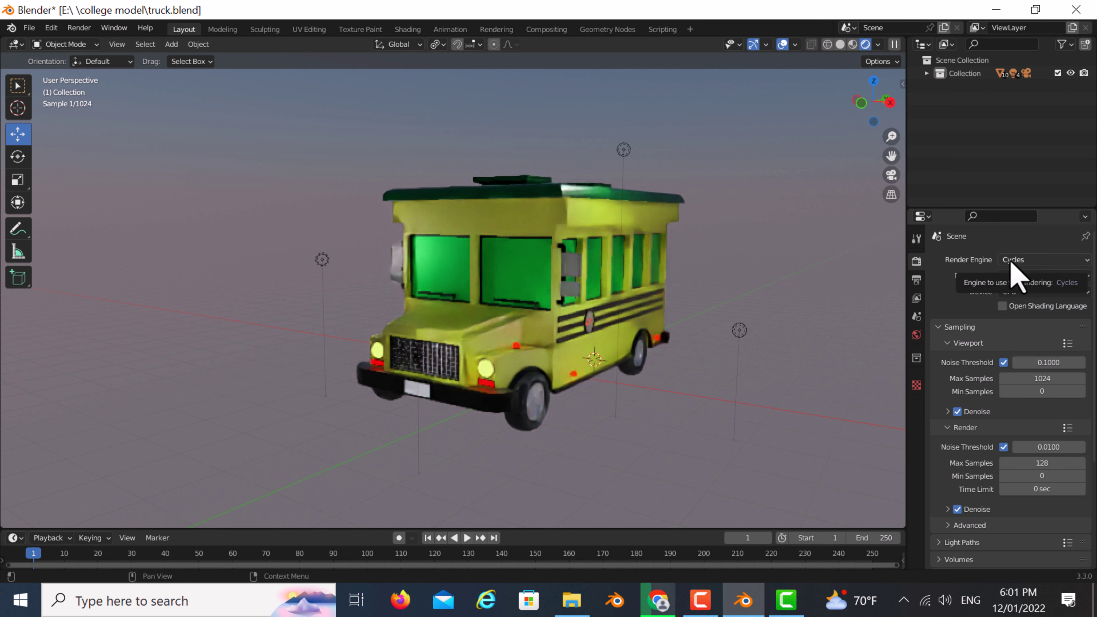
{"action": "scroll", "coordinate": [661, 361], "scroll_direction": "up", "scroll_amount": 2}
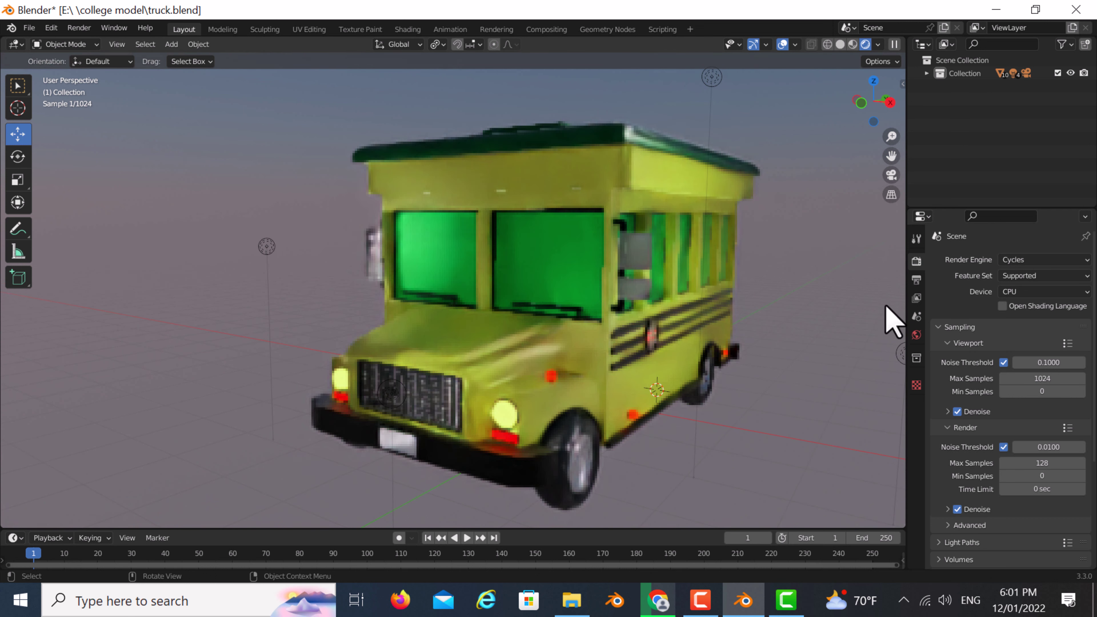
{"action": "left_click", "coordinate": [1008, 260]}
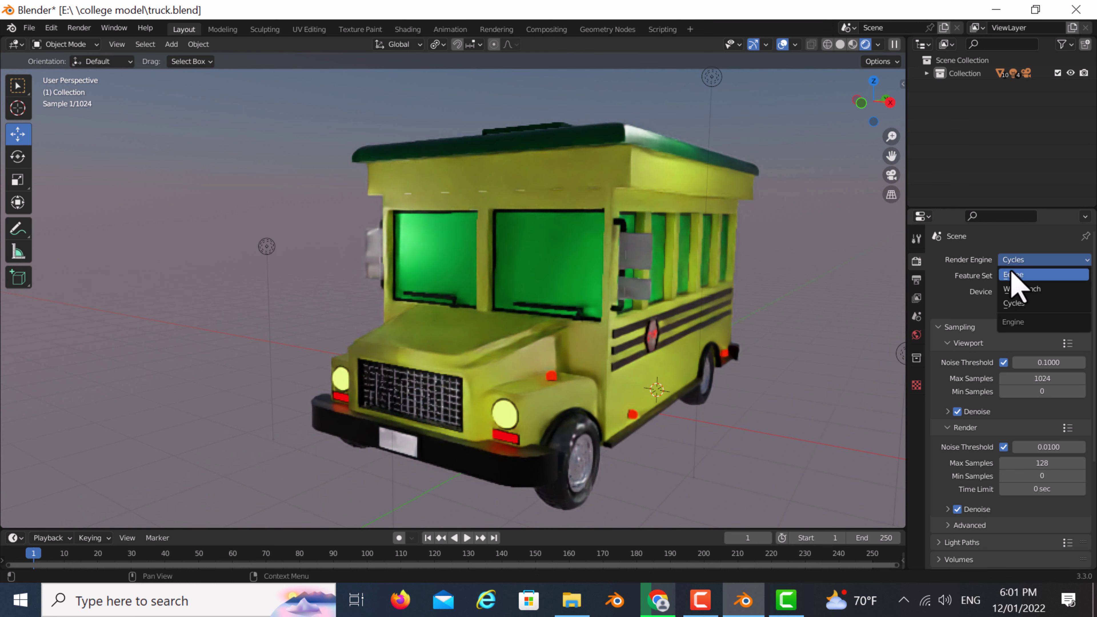
{"action": "left_click", "coordinate": [1013, 275]}
Step: Orbit the Eevee-lit truck from a side view to a near-front three-quarter view
{"action": "middle_click_drag", "start_coordinate": [784, 372], "coordinate": [730, 365]}
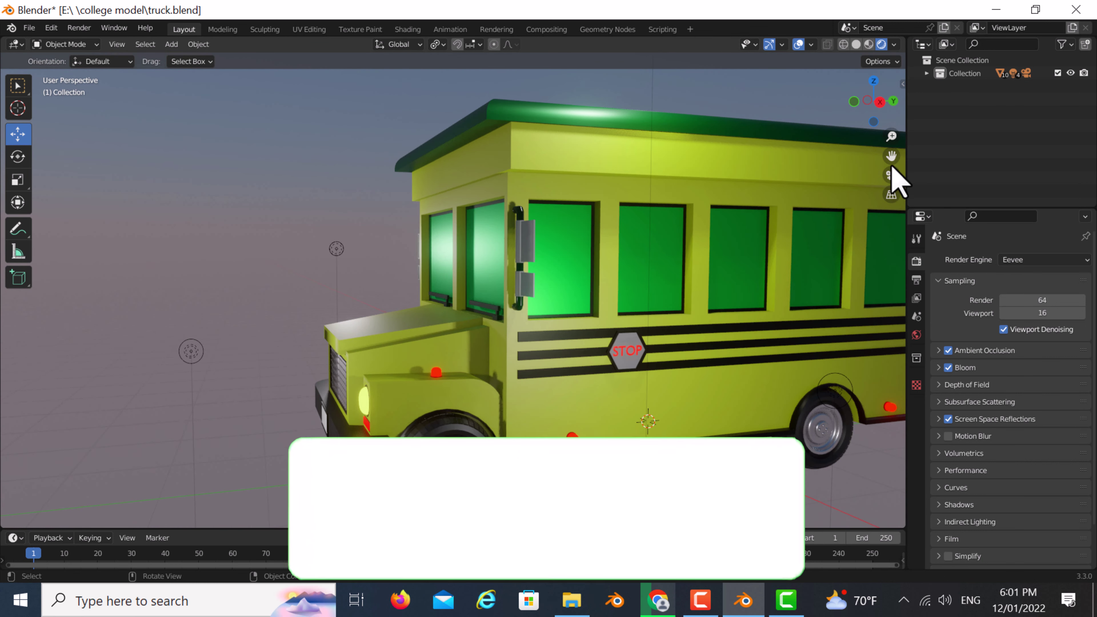
{"action": "left_click_drag", "start_coordinate": [892, 156], "coordinate": [548, 276]}
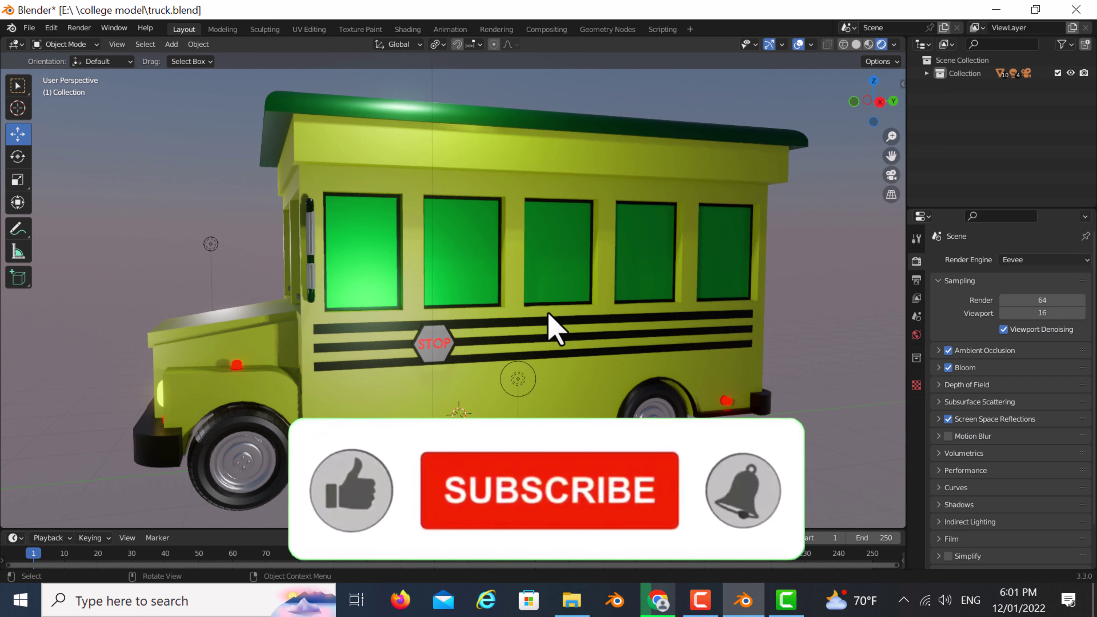
{"action": "mouse_move", "coordinate": [545, 318]}
{"action": "middle_mouse_down"}
{"action": "mouse_move", "coordinate": [596, 320]}
{"action": "mouse_move", "coordinate": [420, 387]}
{"action": "middle_mouse_up"}
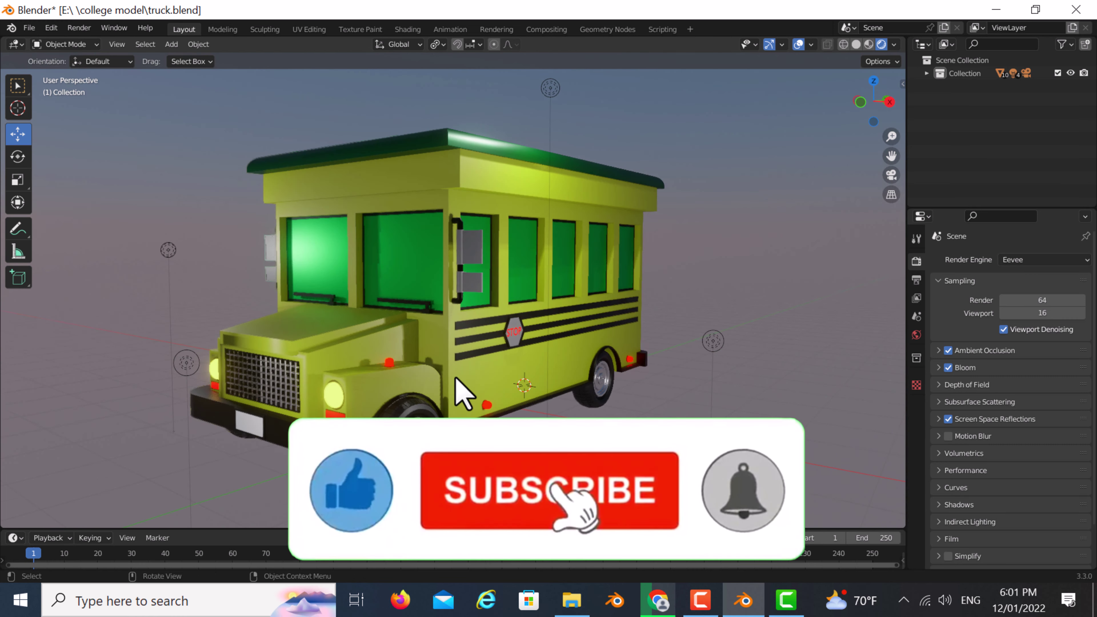
{"action": "scroll", "coordinate": [461, 392], "scroll_direction": "down", "scroll_amount": 4}
{"action": "mouse_move", "coordinate": [647, 346]}
{"action": "middle_mouse_down"}
{"action": "mouse_move", "coordinate": [590, 344]}
{"action": "mouse_move", "coordinate": [637, 363]}
{"action": "mouse_move", "coordinate": [622, 381]}
{"action": "middle_mouse_up"}
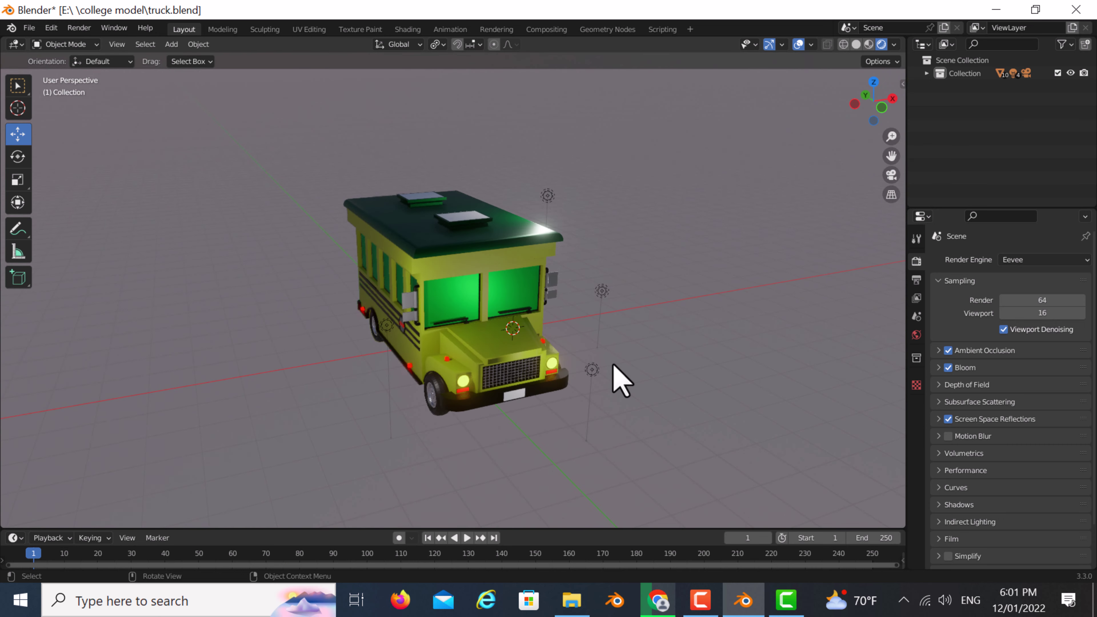
Step: Minimize Blender and refresh the Windows desktop icons
{"action": "left_click", "coordinate": [993, 10]}
{"action": "right_click", "coordinate": [797, 208]}
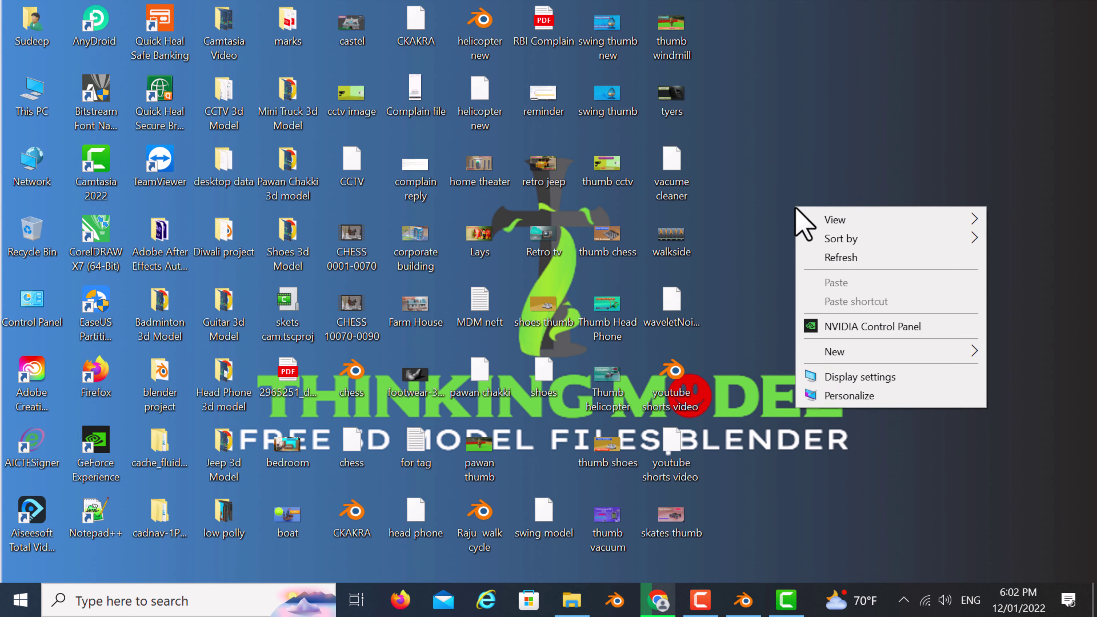
{"action": "left_click", "coordinate": [816, 255]}
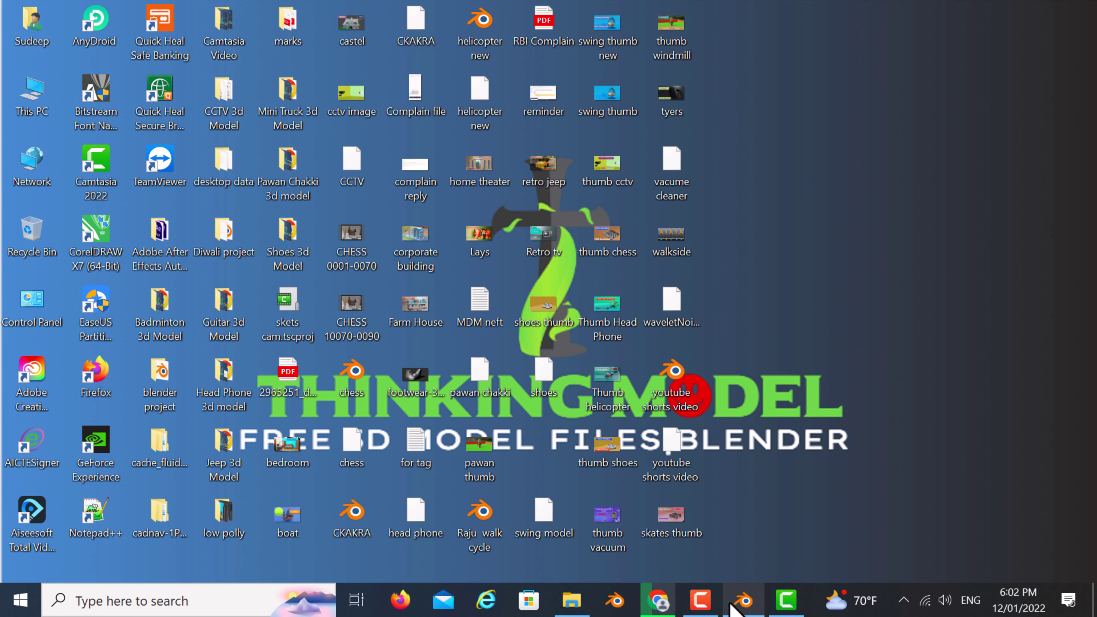